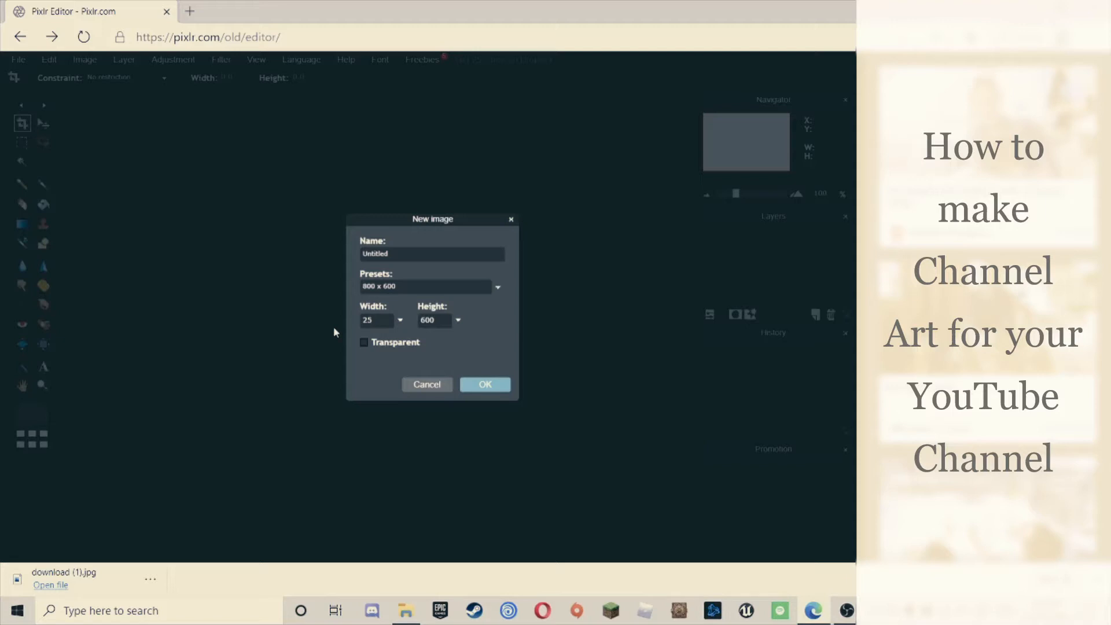
Create a new transparent image 2560 pixels wide and 1440 pixels high
{"action": "type", "text": "60"}
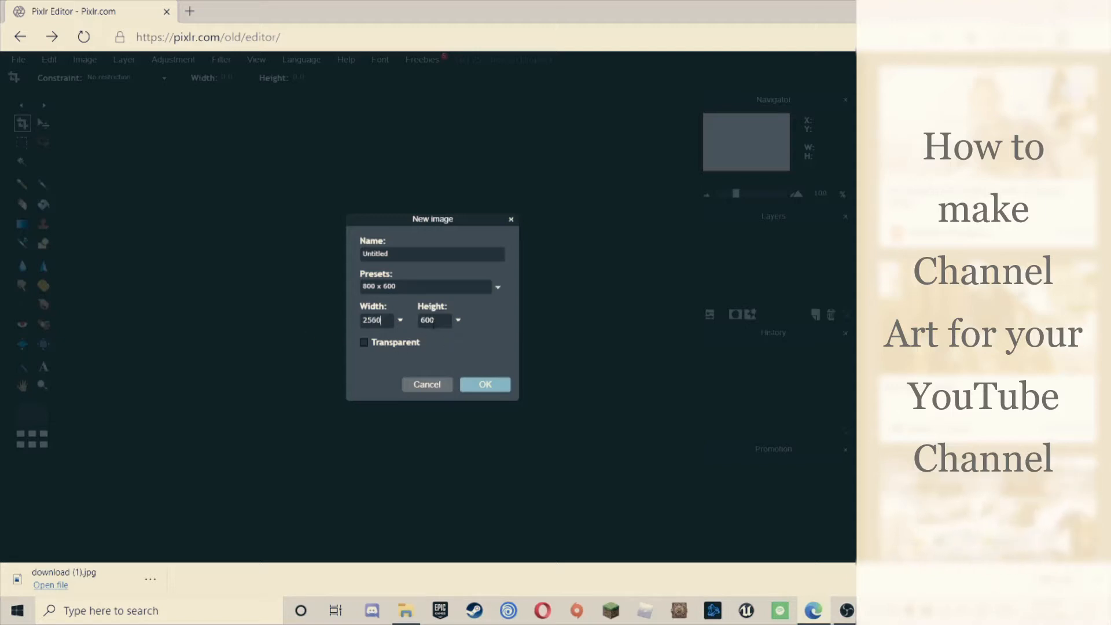
{"action": "key", "text": "BackSpace"}
{"action": "key", "text": "BackSpace"}
{"action": "key", "text": "BackSpace"}
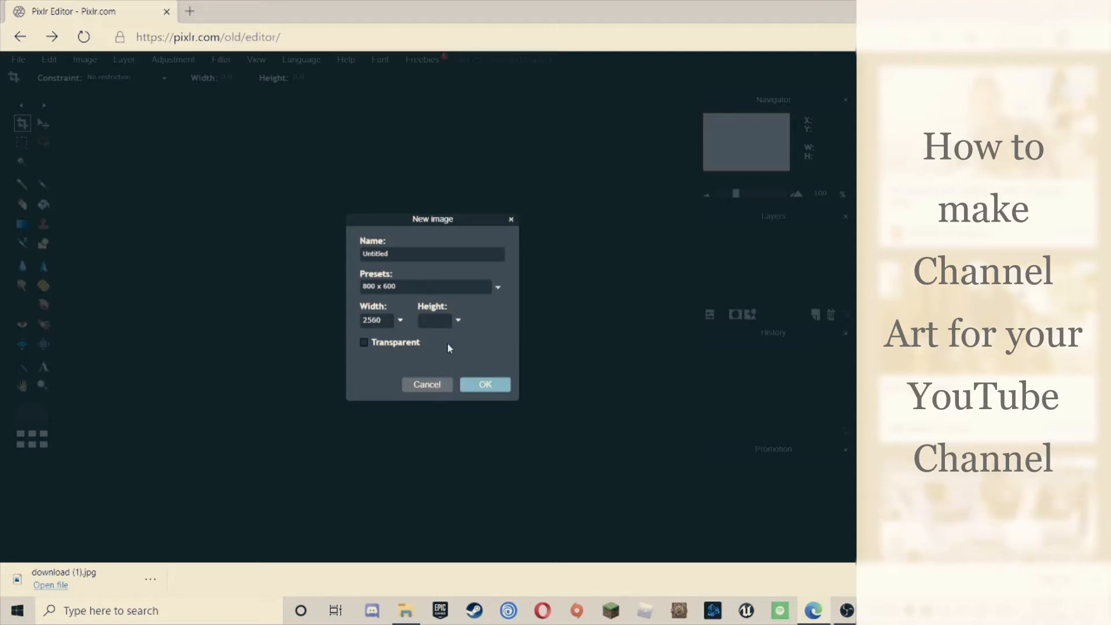
{"action": "type", "text": "1440"}
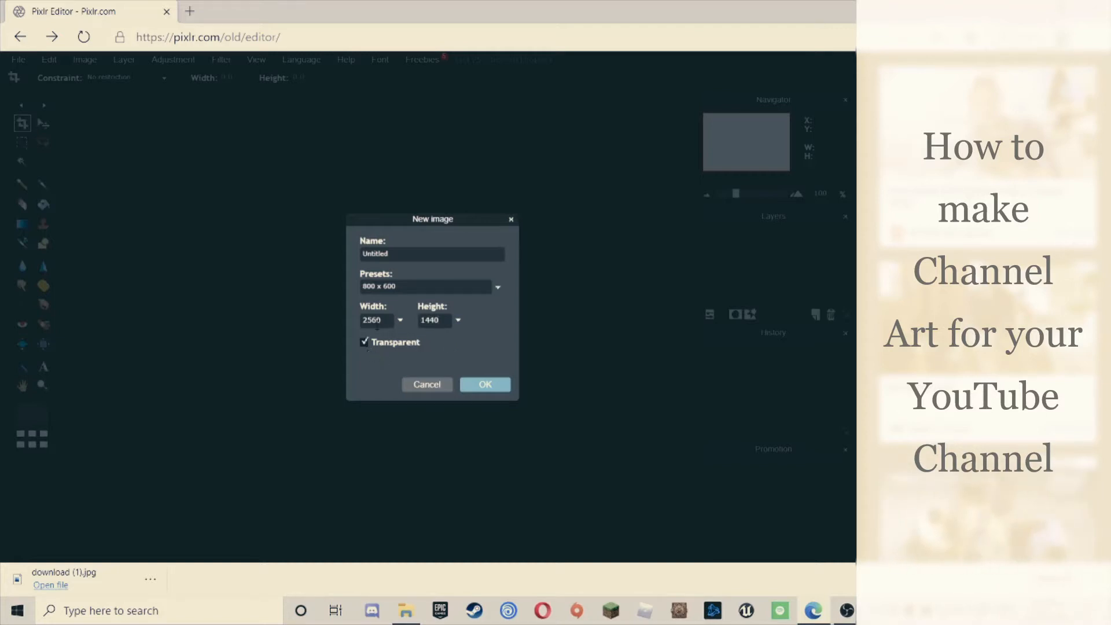
{"action": "left_click", "coordinate": [476, 389]}
Import the channel-art-template-fireworks image from the Downloads folder as a new layer
{"action": "scroll", "coordinate": [463, 336], "scroll_direction": "down", "scroll_amount": 1}
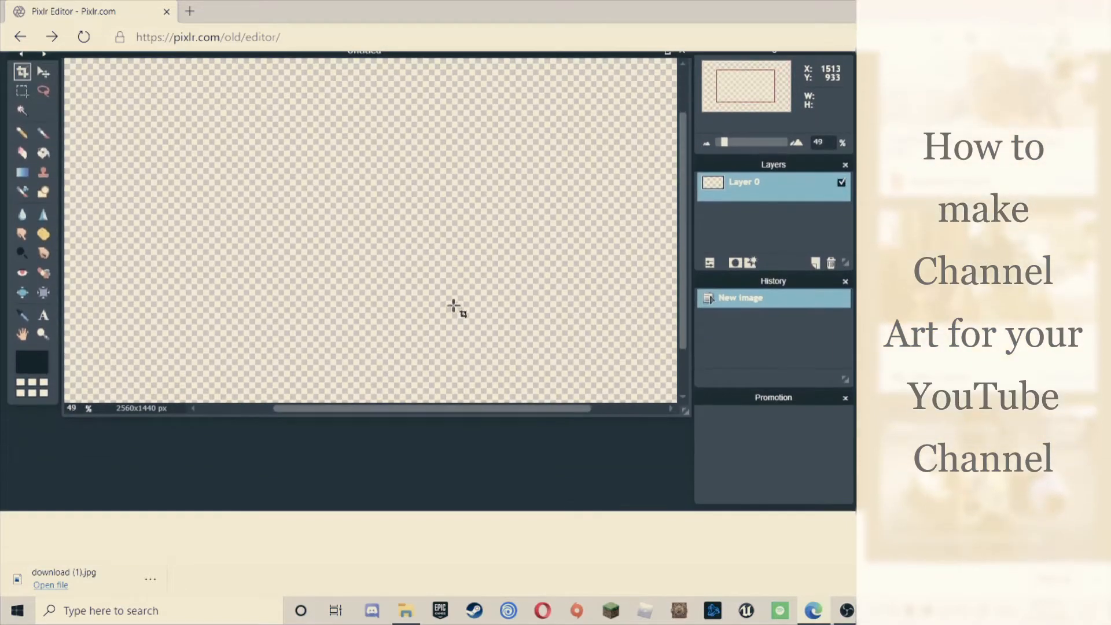
{"action": "scroll", "coordinate": [454, 306], "scroll_direction": "down", "scroll_amount": 2}
{"action": "scroll", "coordinate": [453, 303], "scroll_direction": "up", "scroll_amount": 3}
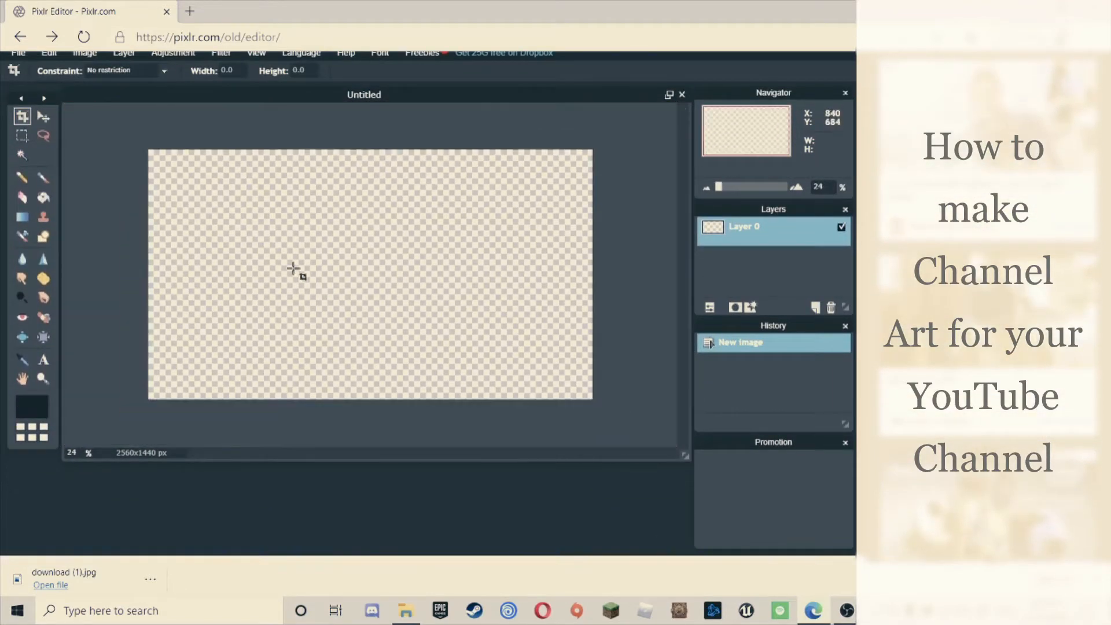
{"action": "scroll", "coordinate": [116, 159], "scroll_direction": "up", "scroll_amount": 1}
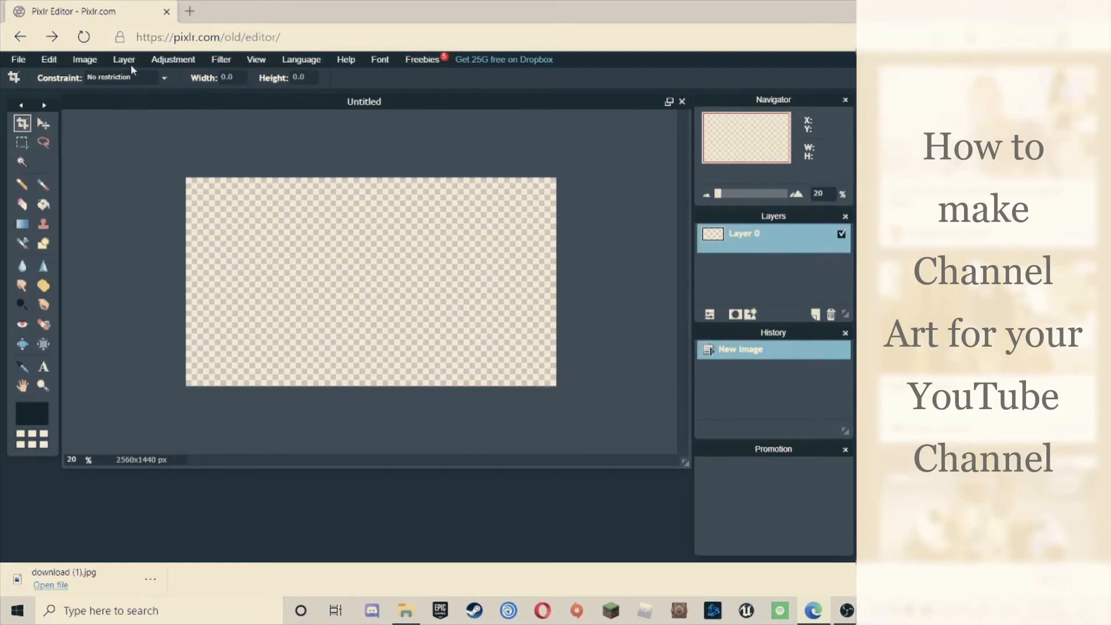
{"action": "left_click", "coordinate": [126, 60]}
{"action": "left_click", "coordinate": [139, 122]}
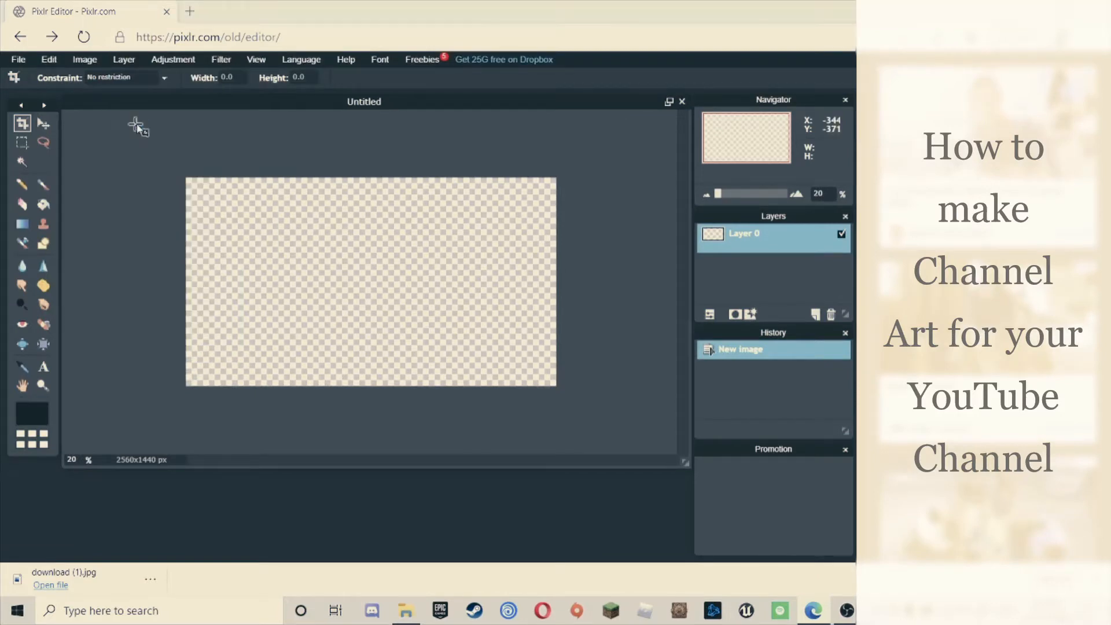
{"action": "scroll", "coordinate": [224, 185], "scroll_direction": "down", "scroll_amount": 2}
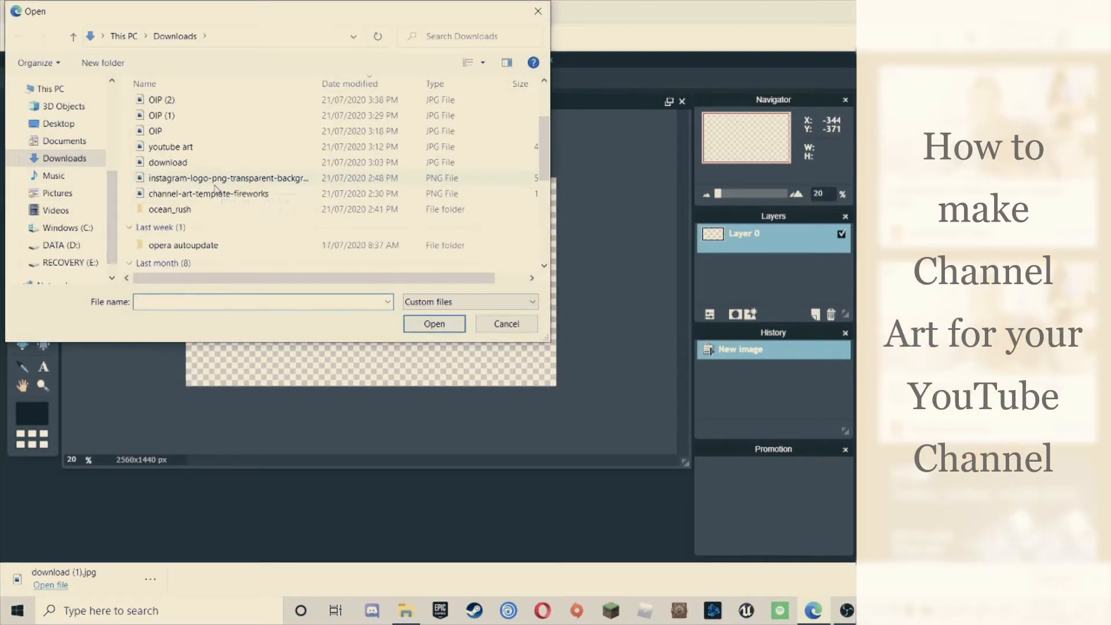
{"action": "left_click", "coordinate": [202, 148]}
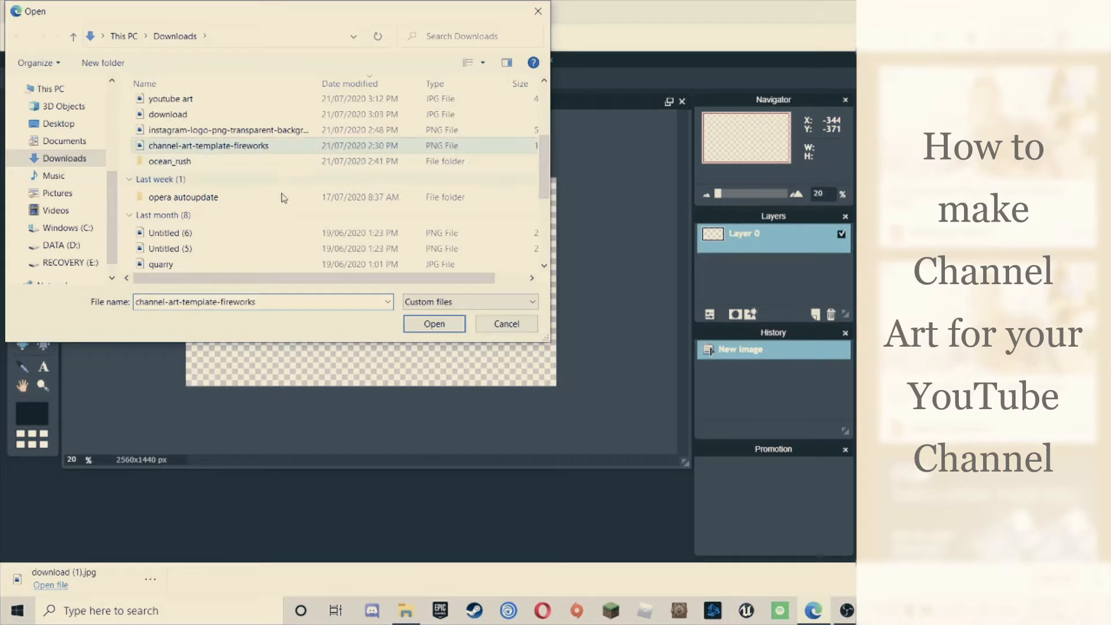
{"action": "left_click", "coordinate": [458, 325]}
Add a new layer and draw filled black rectangles across the full-width areas above and below the template's central band
{"action": "scroll", "coordinate": [554, 332], "scroll_direction": "down", "scroll_amount": 4}
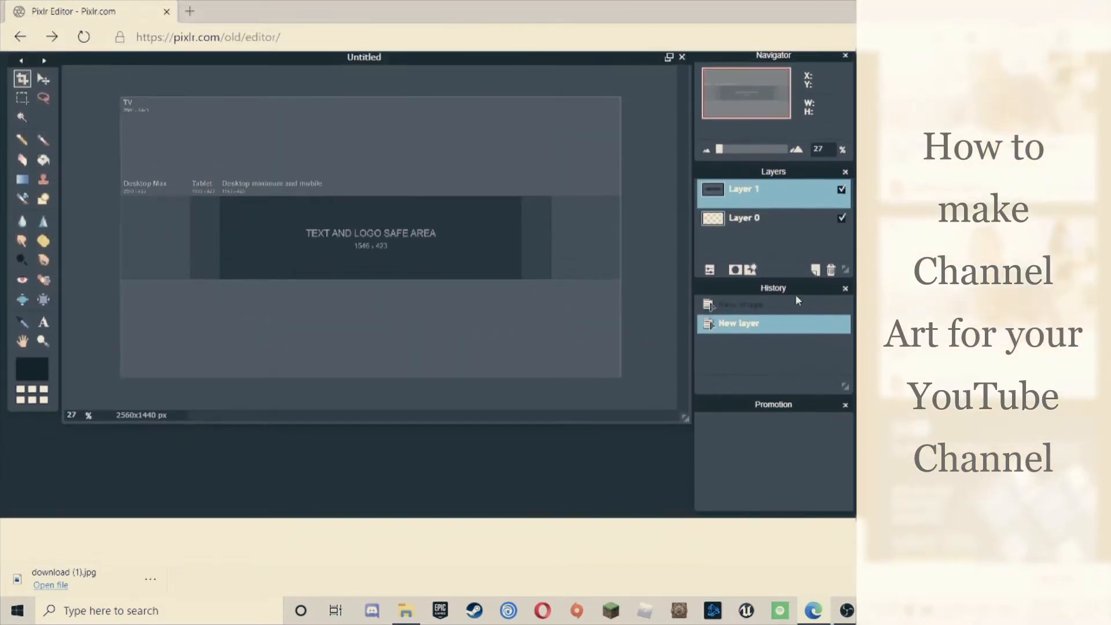
{"action": "left_click", "coordinate": [815, 271]}
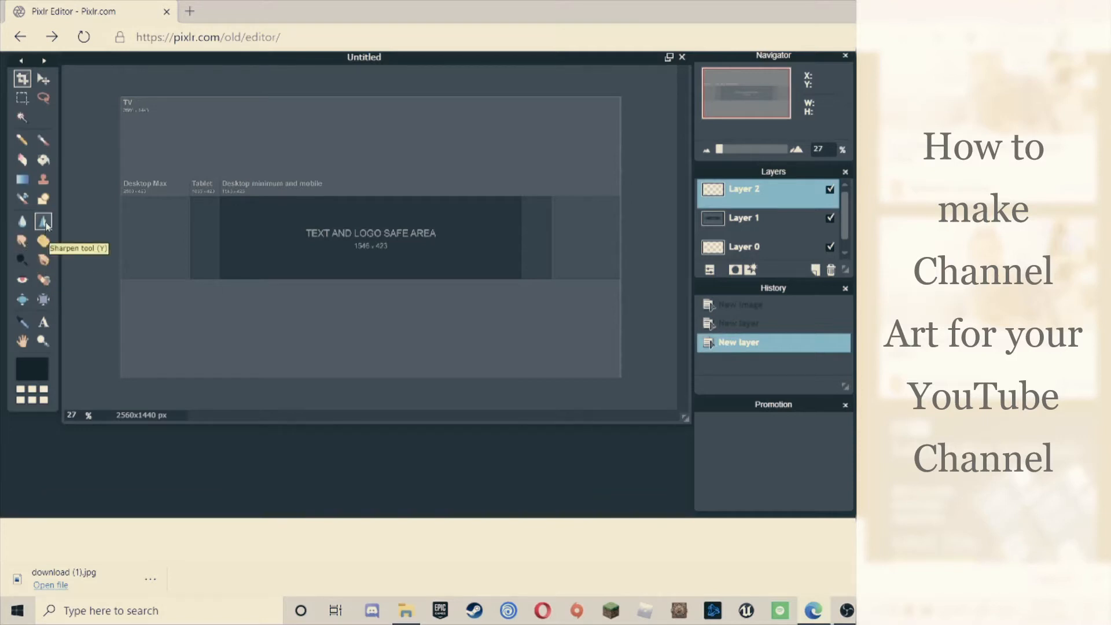
{"action": "left_click", "coordinate": [43, 199]}
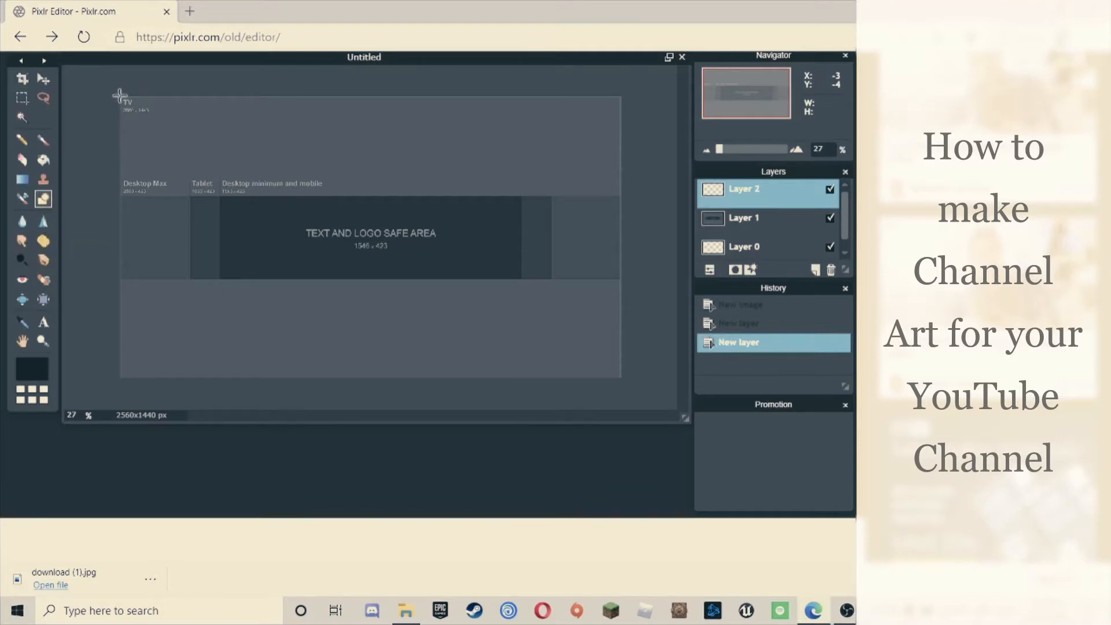
{"action": "left_click_drag", "start_coordinate": [119, 95], "coordinate": [621, 196]}
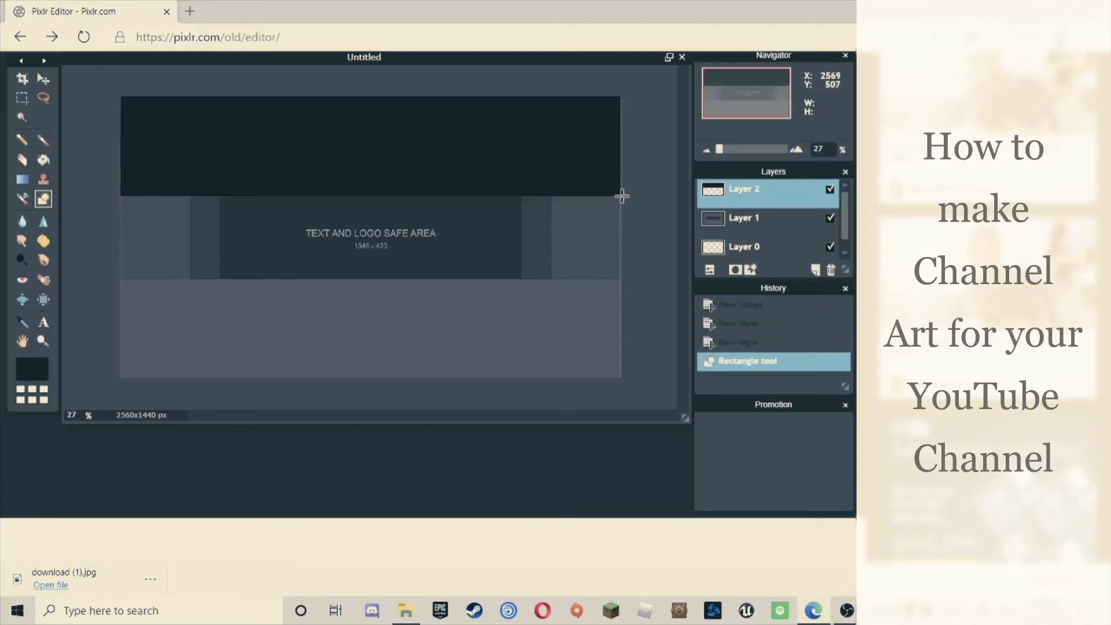
{"action": "left_click_drag", "start_coordinate": [619, 278], "coordinate": [114, 374]}
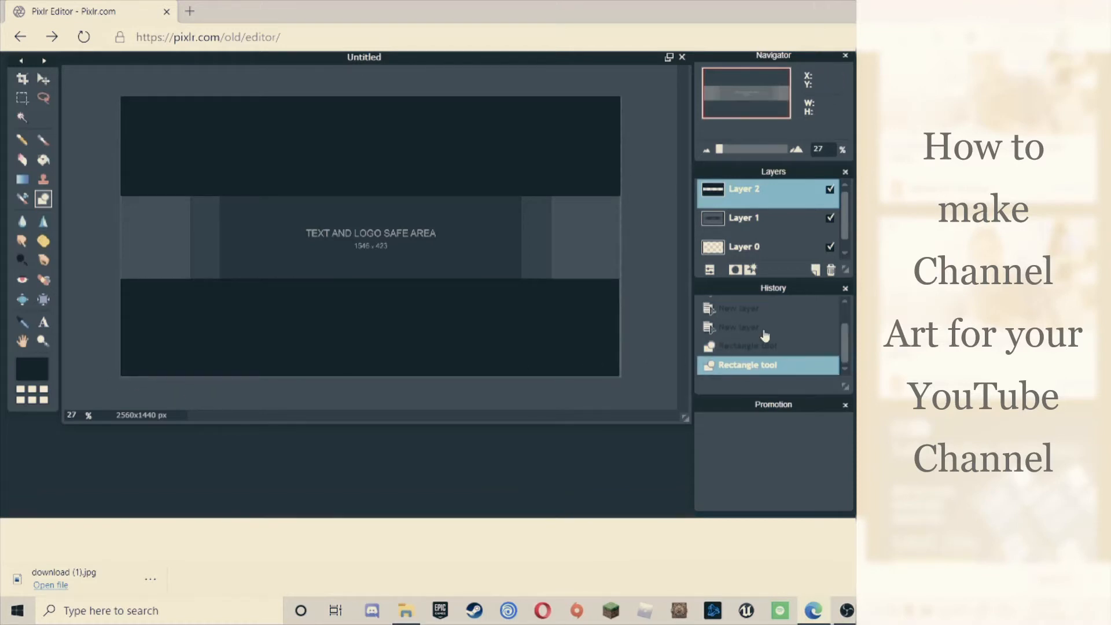
Add another new layer and place the text "Insert Name" in the middle of the text and logo safe area
{"action": "scroll", "coordinate": [763, 333], "scroll_direction": "up", "scroll_amount": 1}
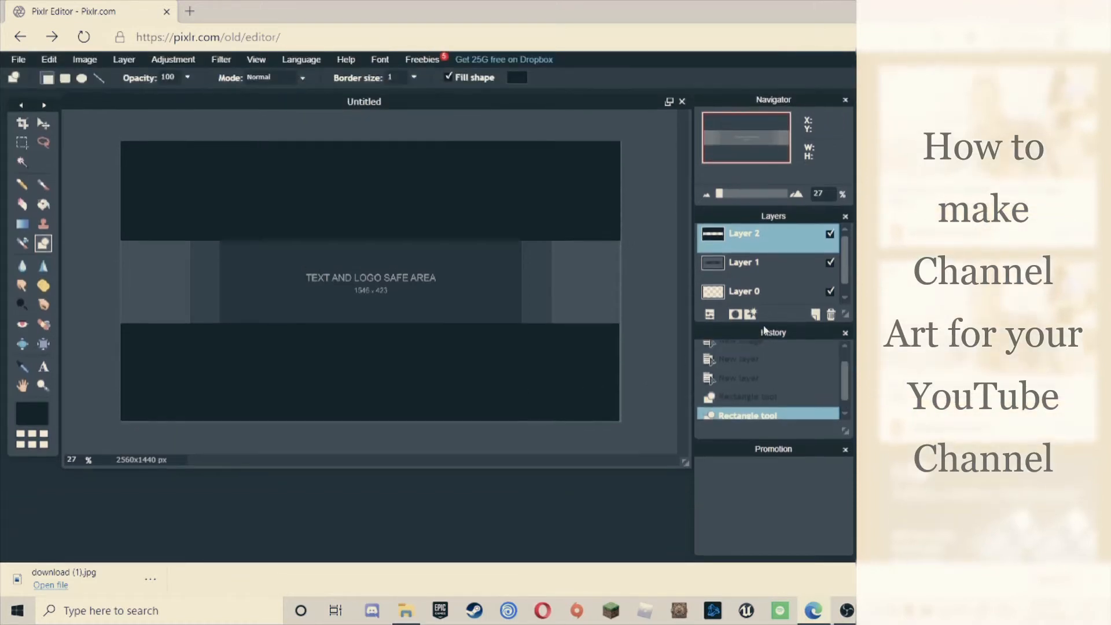
{"action": "left_click", "coordinate": [817, 317]}
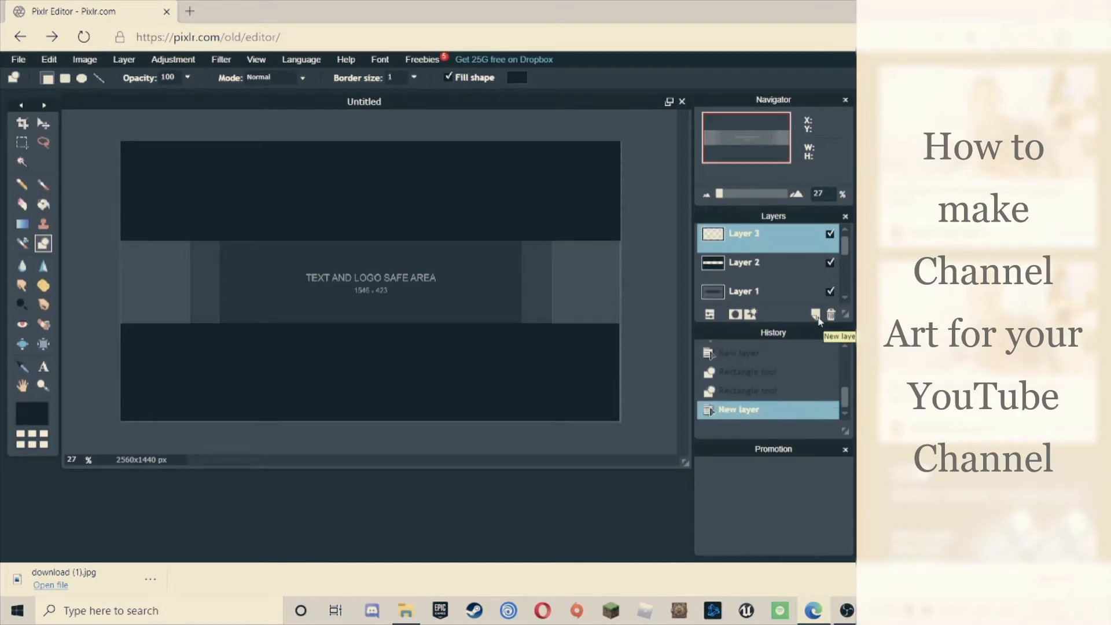
{"action": "left_click", "coordinate": [42, 368]}
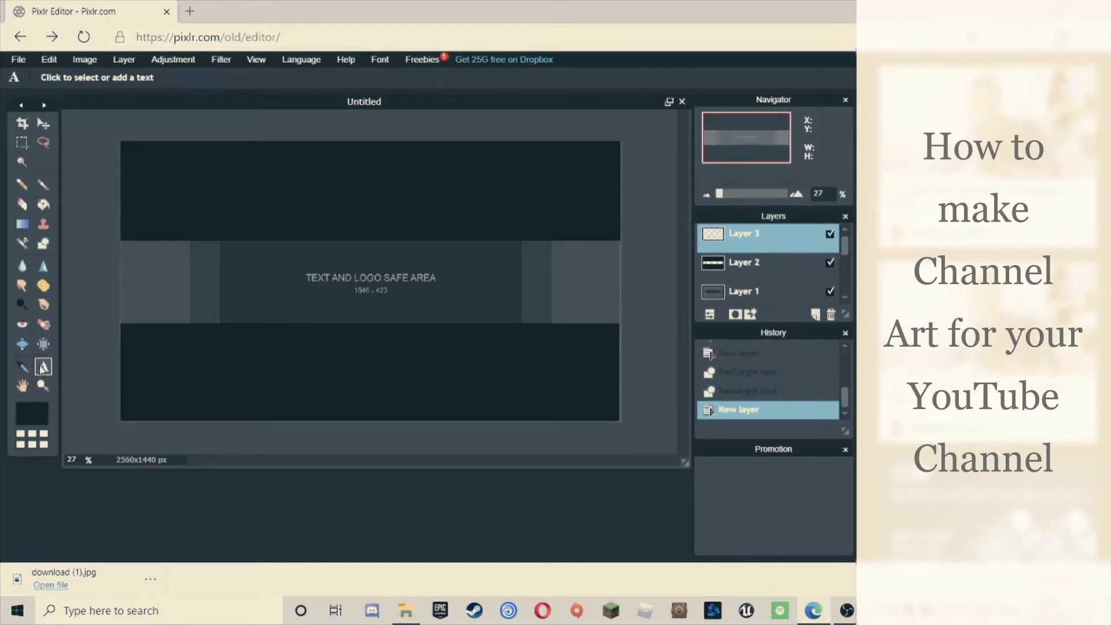
{"action": "left_click", "coordinate": [372, 280]}
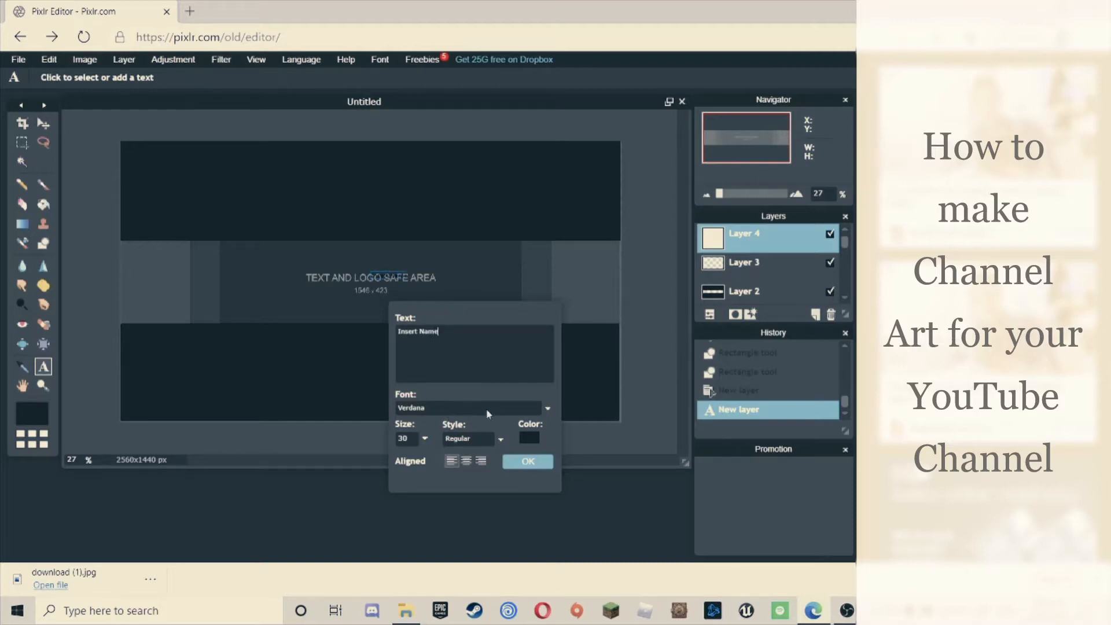
Browse the available fonts and set the "Insert Name" text to Candara
{"action": "left_click", "coordinate": [463, 407]}
{"action": "scroll", "coordinate": [439, 470], "scroll_direction": "down", "scroll_amount": 3}
{"action": "scroll", "coordinate": [440, 470], "scroll_direction": "down", "scroll_amount": 5}
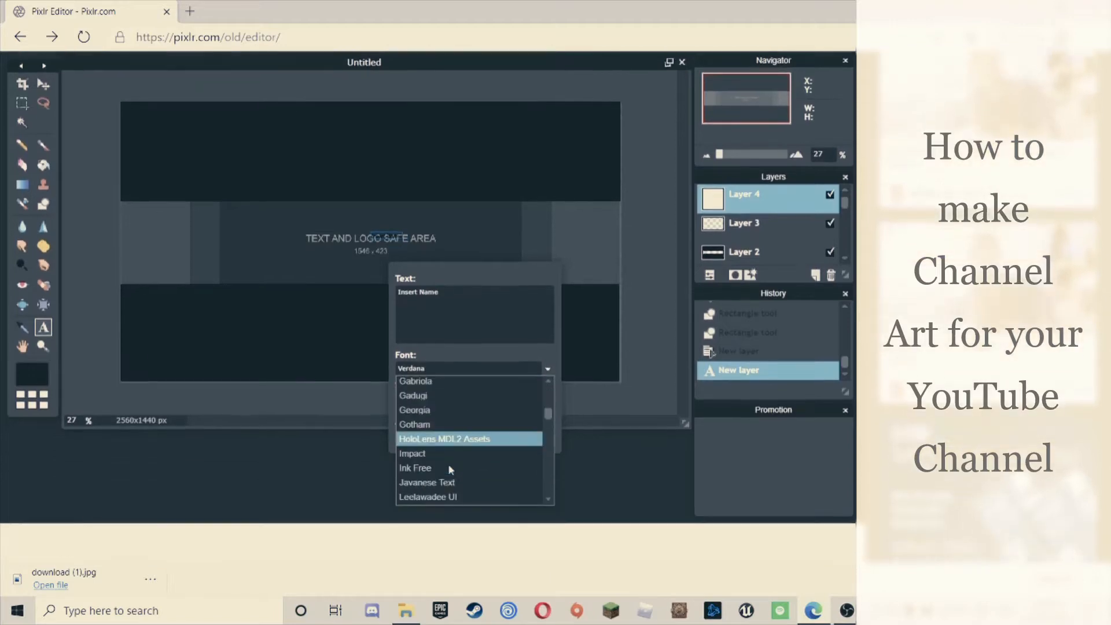
{"action": "scroll", "coordinate": [455, 410], "scroll_direction": "down", "scroll_amount": 2}
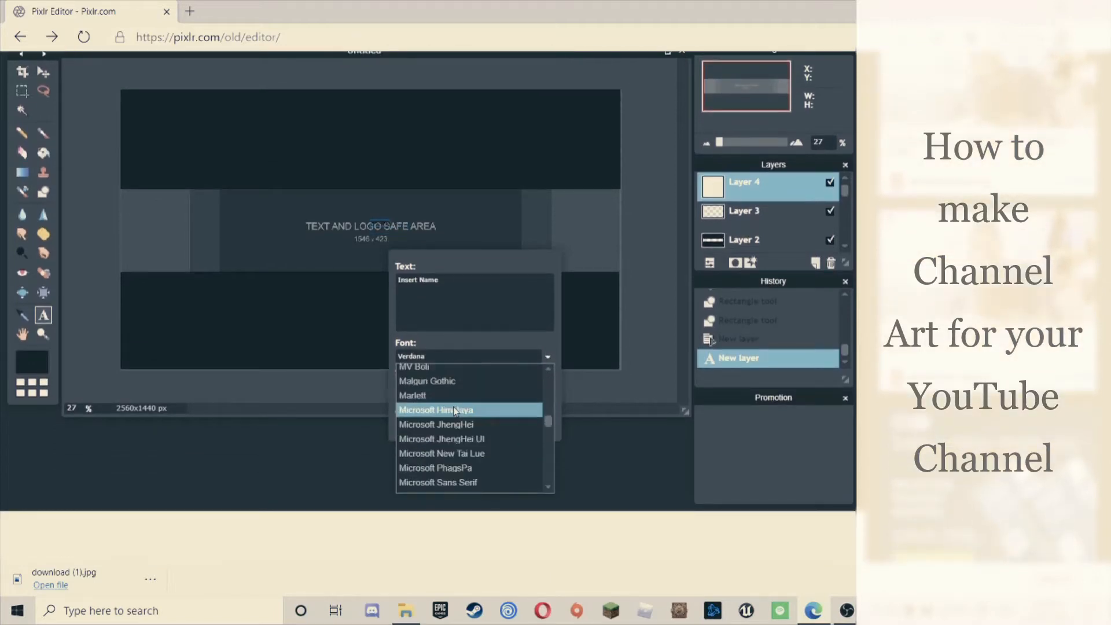
{"action": "scroll", "coordinate": [455, 411], "scroll_direction": "down", "scroll_amount": 3}
{"action": "scroll", "coordinate": [460, 398], "scroll_direction": "up", "scroll_amount": 10}
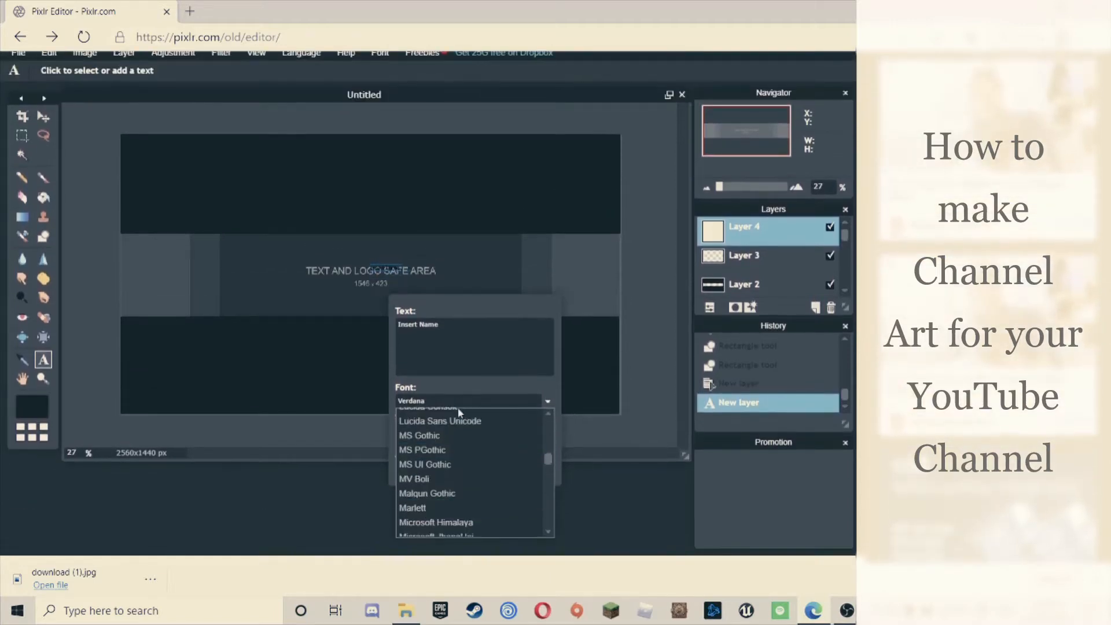
{"action": "scroll", "coordinate": [460, 460], "scroll_direction": "up", "scroll_amount": 3}
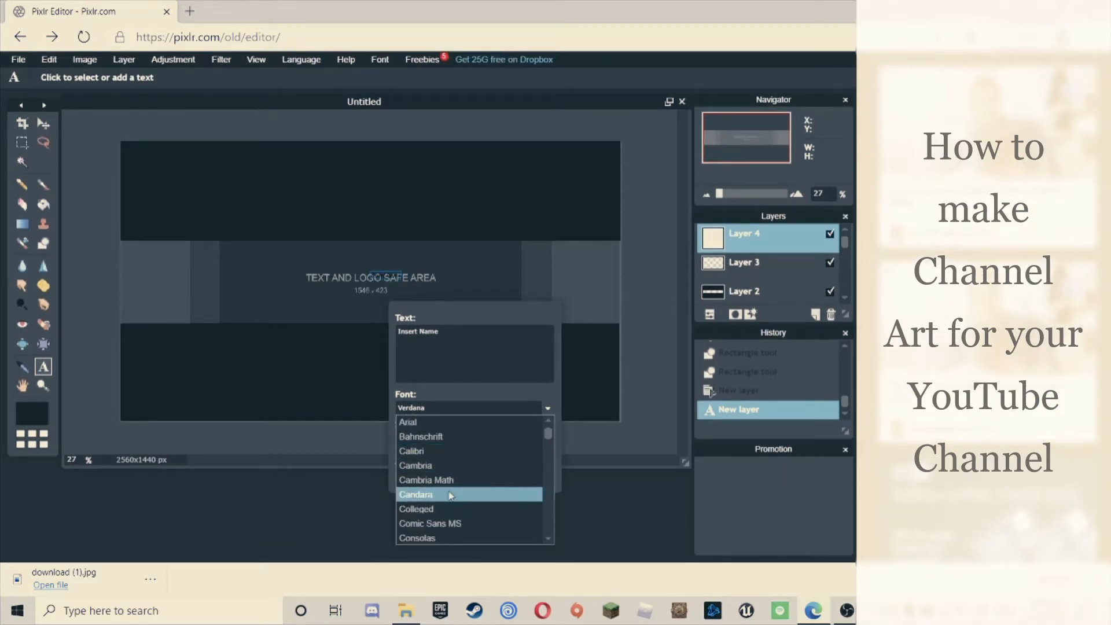
{"action": "left_click", "coordinate": [447, 494]}
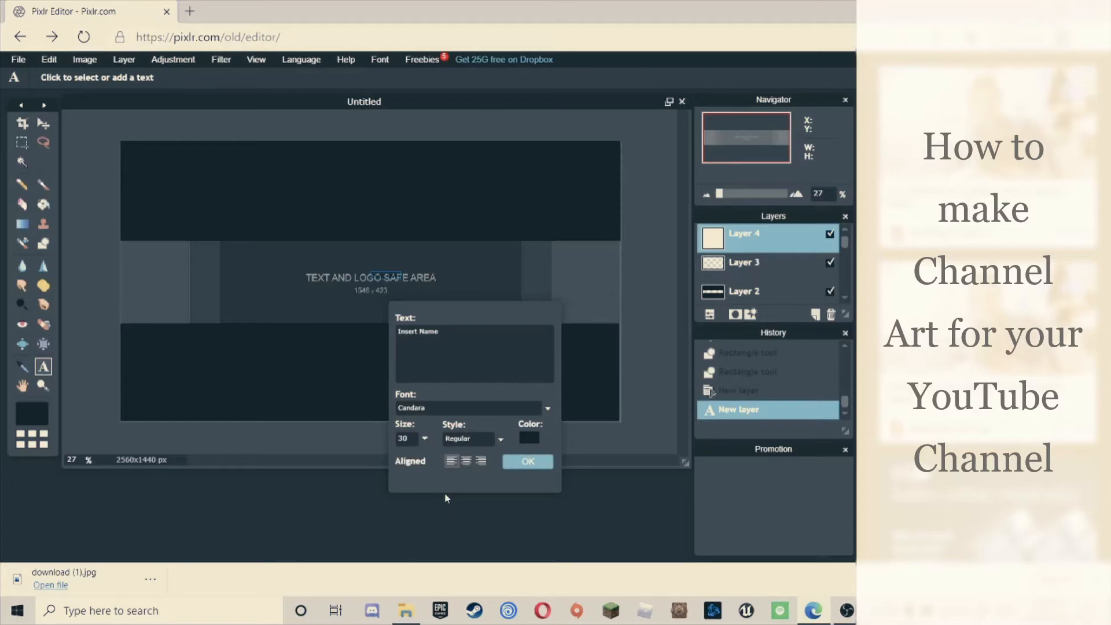
Enlarge the "Insert Name" text to size 238 and shift it left and slightly up over the safe area
{"action": "left_click", "coordinate": [426, 441]}
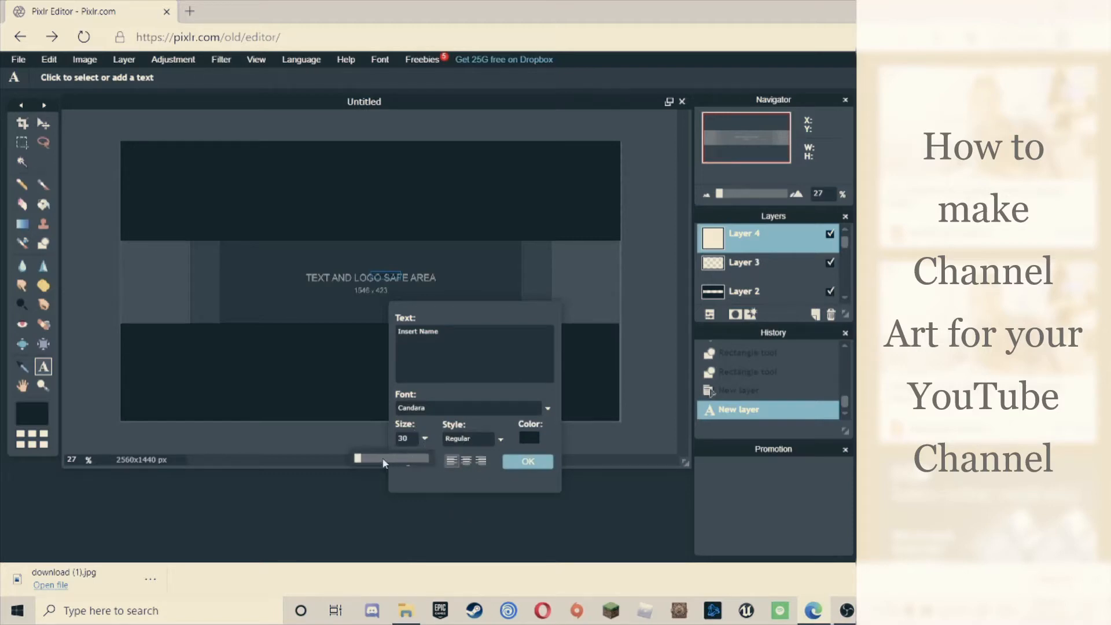
{"action": "left_click_drag", "start_coordinate": [382, 457], "coordinate": [372, 464]}
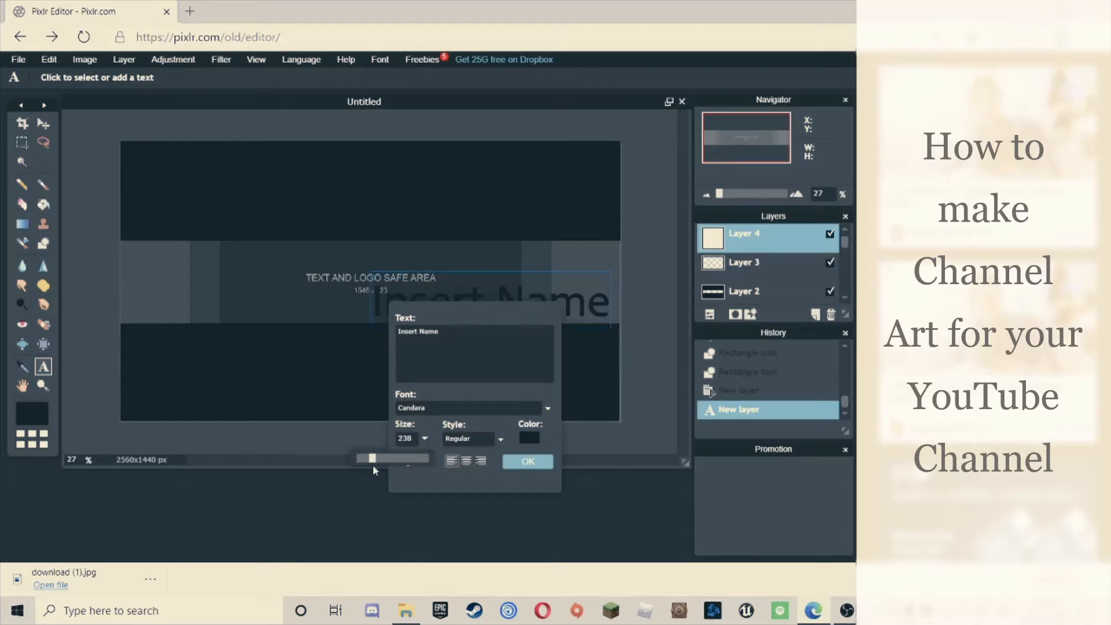
{"action": "left_click_drag", "start_coordinate": [489, 282], "coordinate": [393, 264]}
Change the text's font to Colleged and its size to 168
{"action": "left_click", "coordinate": [484, 412]}
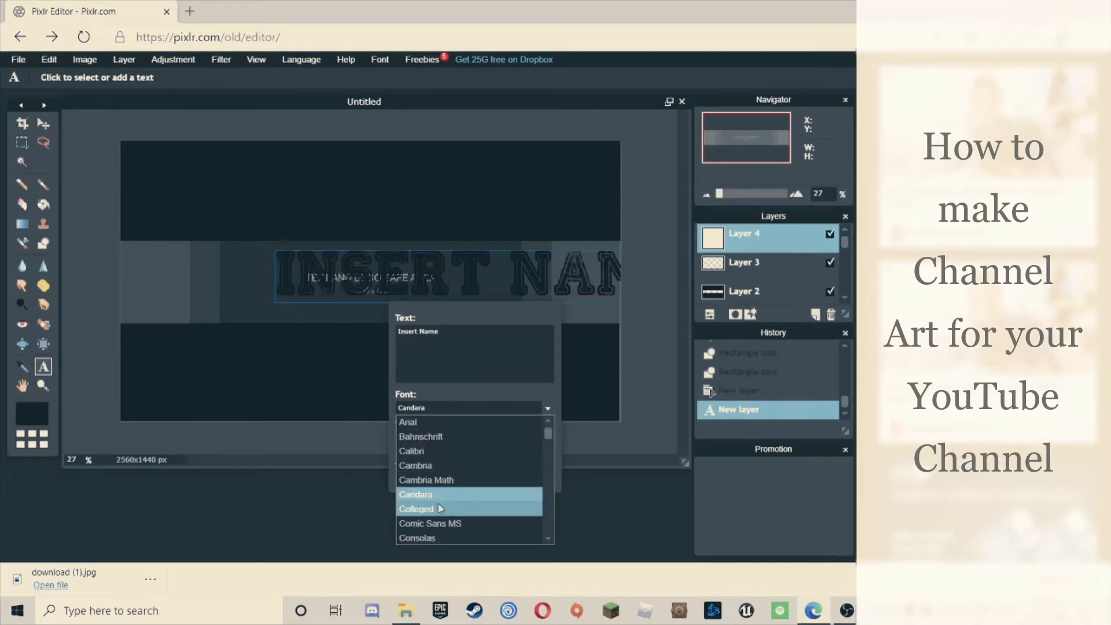
{"action": "left_click", "coordinate": [438, 510]}
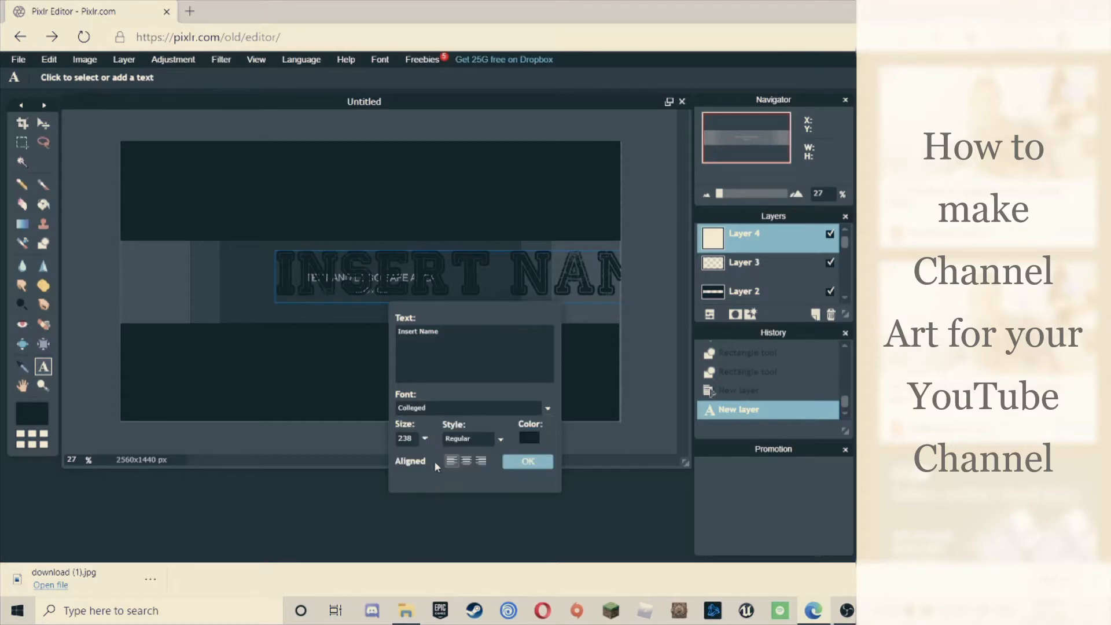
{"action": "left_click", "coordinate": [425, 440]}
{"action": "left_click_drag", "start_coordinate": [368, 460], "coordinate": [365, 460]}
{"action": "left_click", "coordinate": [495, 409]}
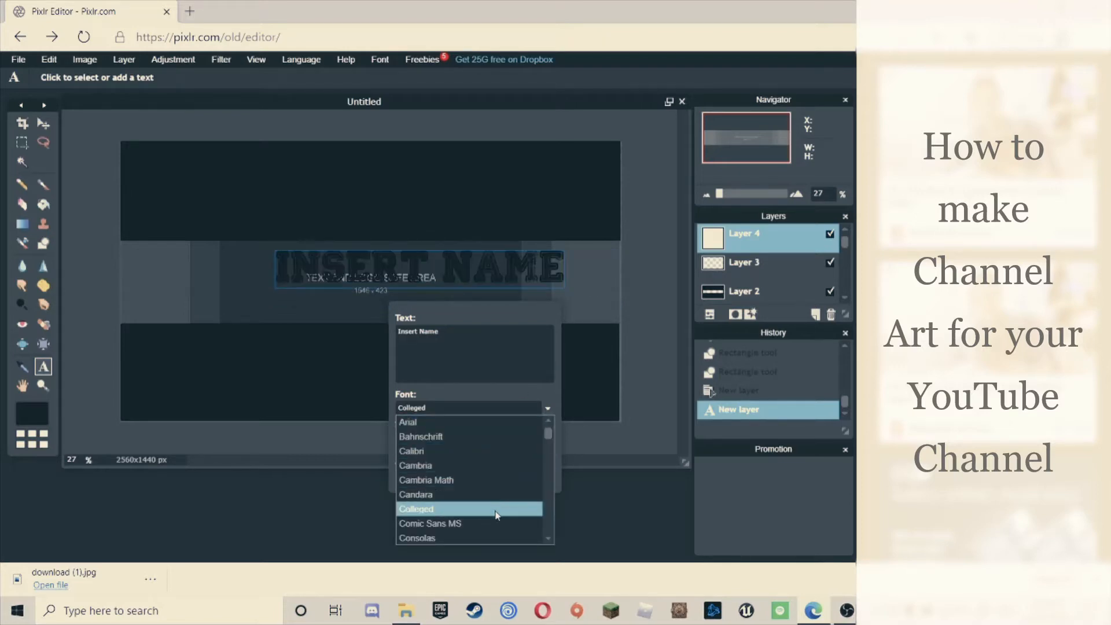
{"action": "left_click", "coordinate": [496, 511]}
Set the text colour to white (ffffff) and move the text left so it fits within the safe area
{"action": "left_click", "coordinate": [529, 438]}
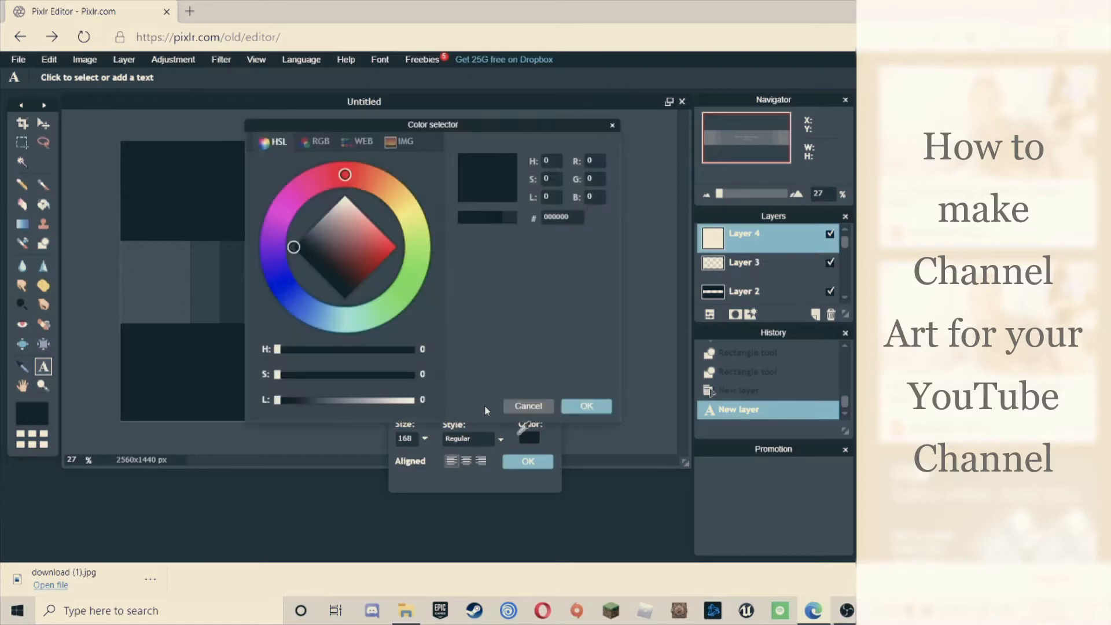
{"action": "left_click_drag", "start_coordinate": [315, 250], "coordinate": [357, 177]}
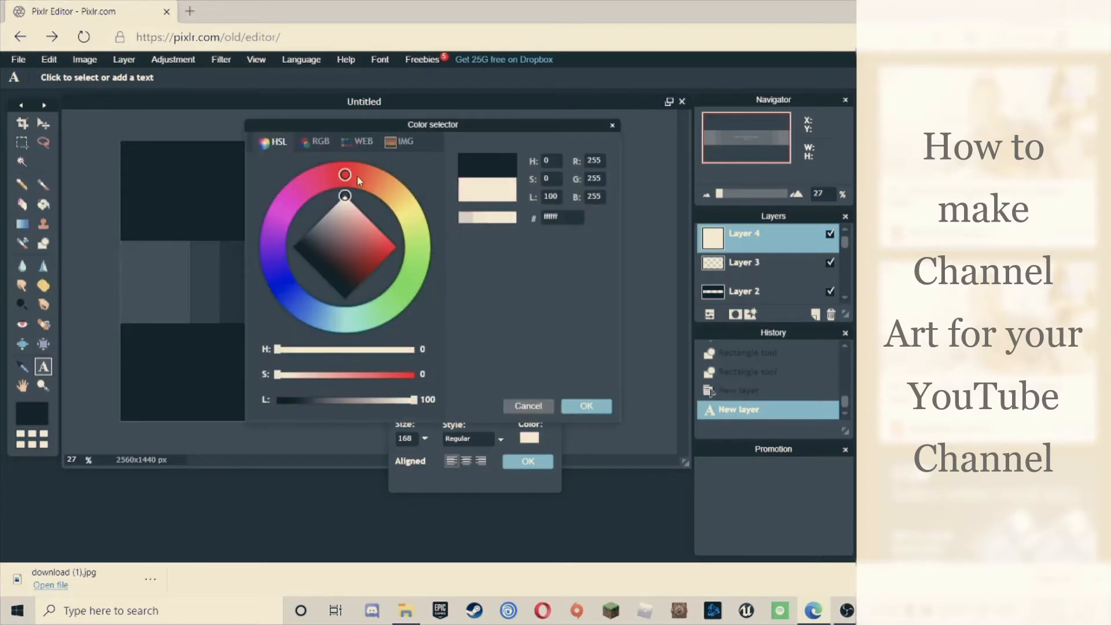
{"action": "left_click", "coordinate": [567, 407]}
{"action": "left_click_drag", "start_coordinate": [456, 260], "coordinate": [409, 259]}
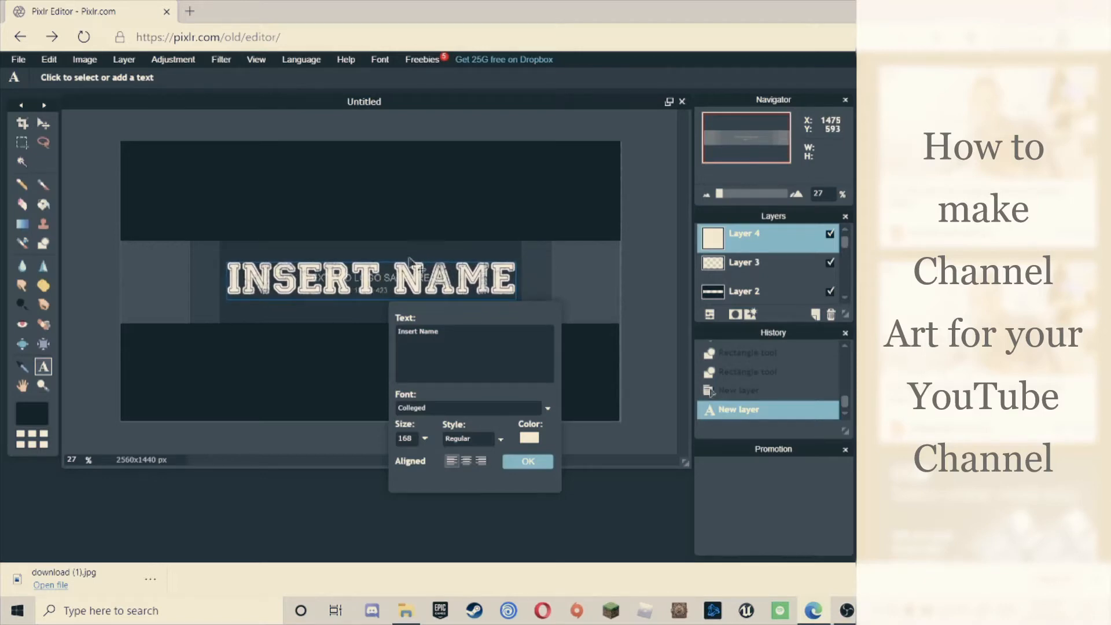
Set the "Insert Name" text size to 135 and apply the text settings
{"action": "left_click", "coordinate": [424, 440]}
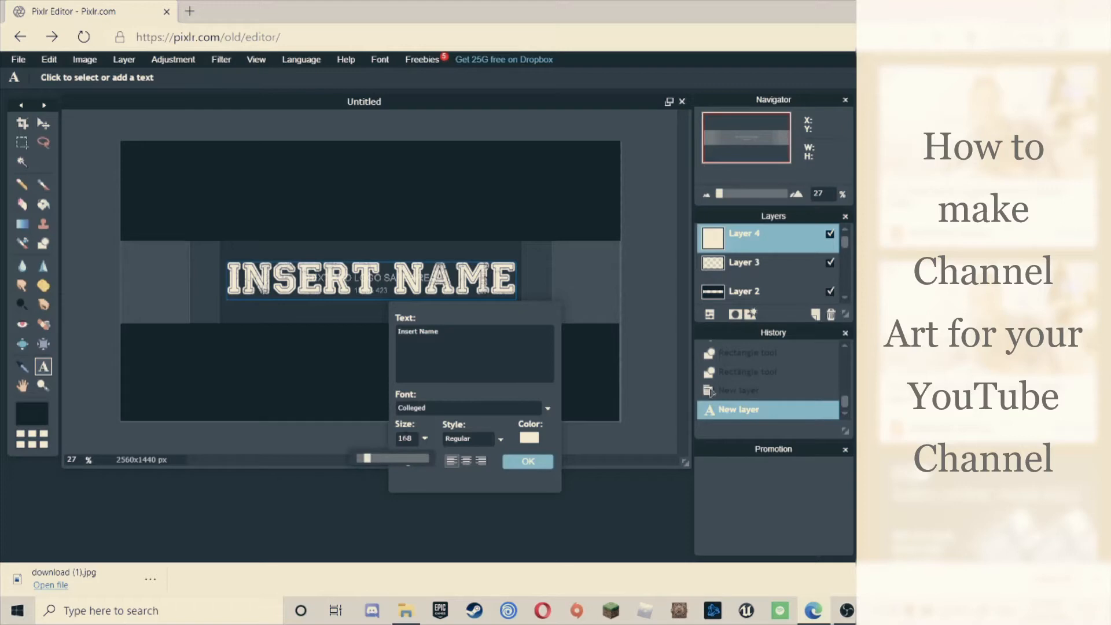
{"action": "left_click", "coordinate": [423, 439]}
{"action": "key", "text": "BackSpace"}
{"action": "key", "text": "BackSpace"}
{"action": "key", "text": "BackSpace"}
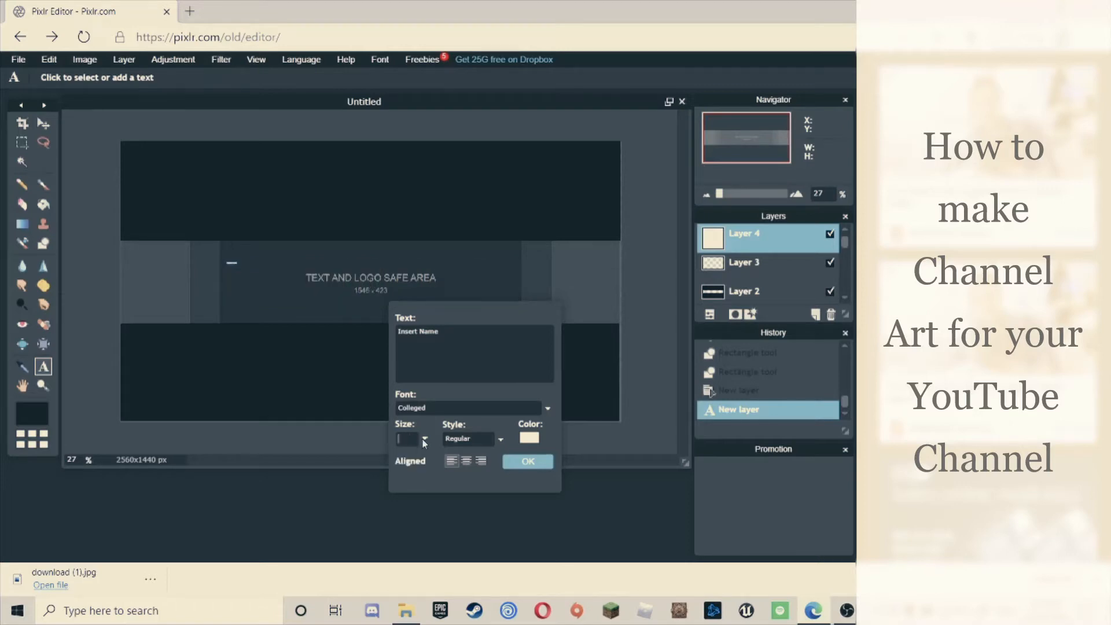
{"action": "type", "text": "135"}
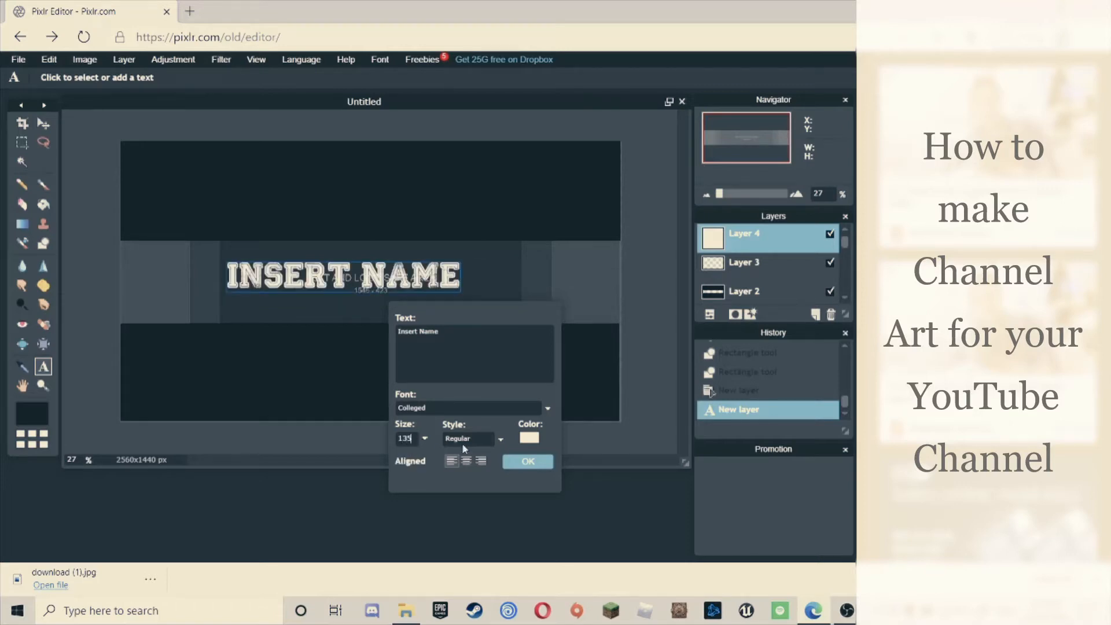
{"action": "left_click", "coordinate": [519, 461]}
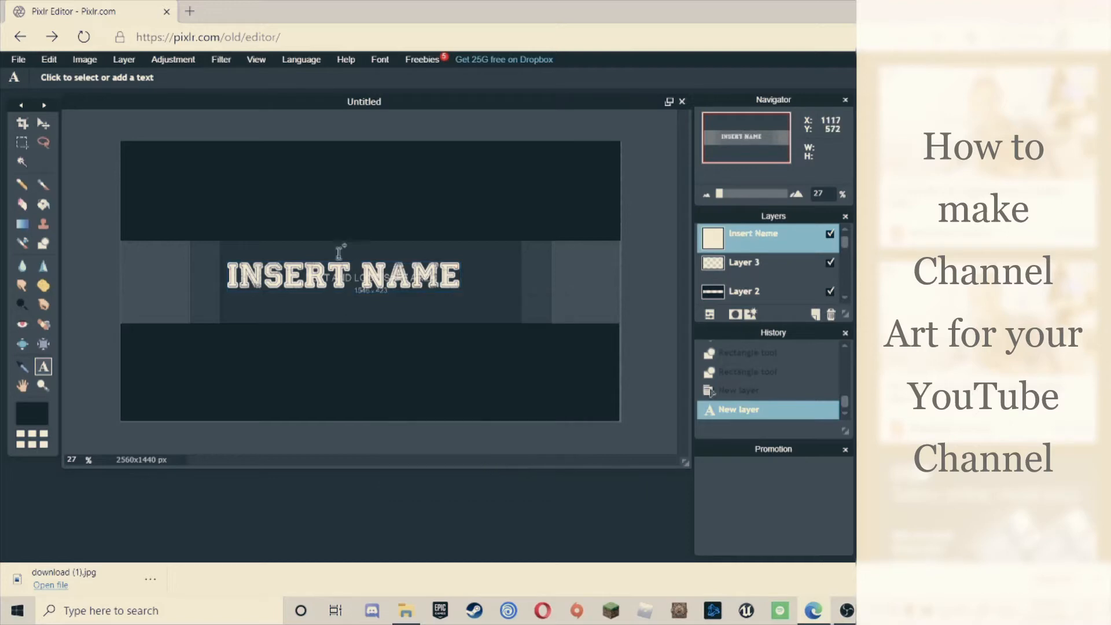
Move the "Insert Name" text right and slightly down to centre it in the safe area, and apply
{"action": "left_click", "coordinate": [355, 288]}
{"action": "left_click_drag", "start_coordinate": [386, 287], "coordinate": [420, 292]}
{"action": "left_click", "coordinate": [522, 461]}
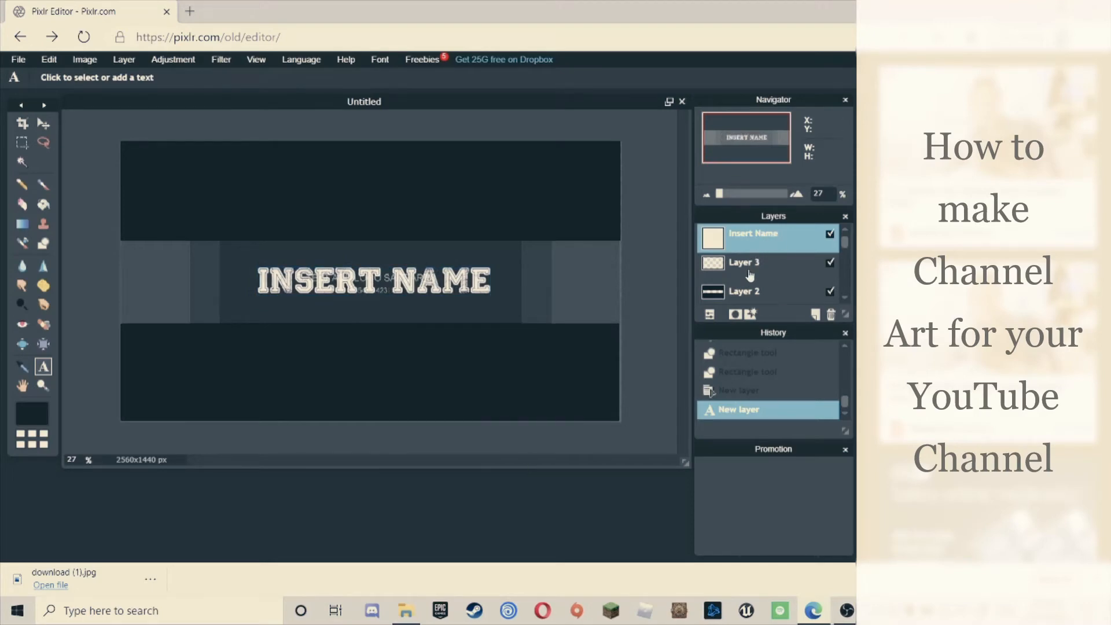
Add a drop shadow layer style to the "Insert Name" layer with opacity 100, distance 5 and size 7
{"action": "right_click", "coordinate": [741, 237]}
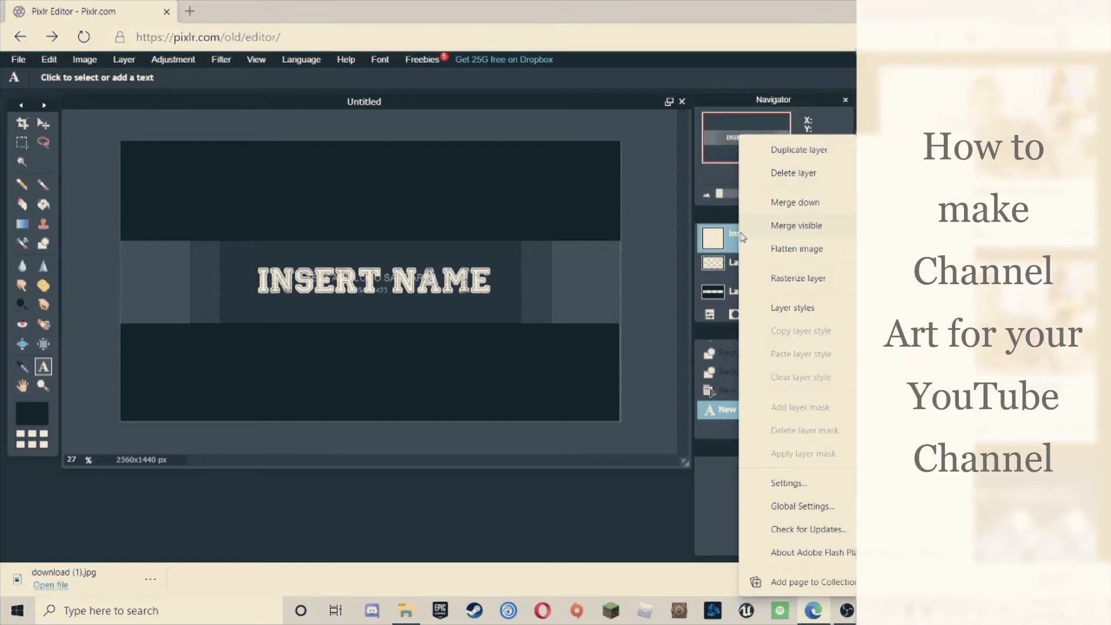
{"action": "left_click", "coordinate": [787, 308]}
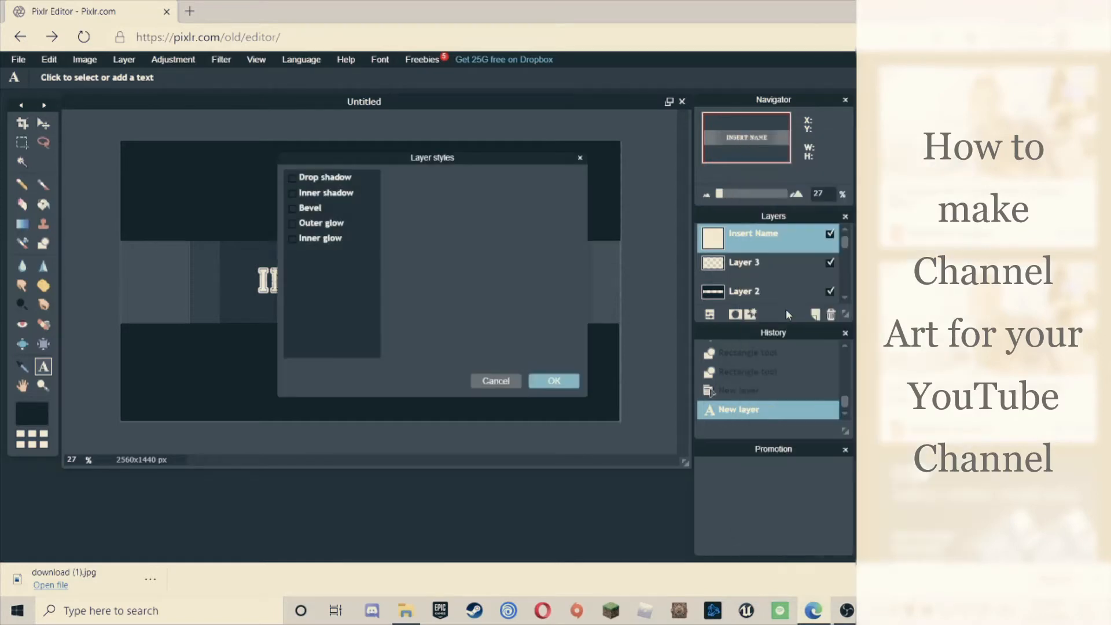
{"action": "left_click", "coordinate": [293, 177]}
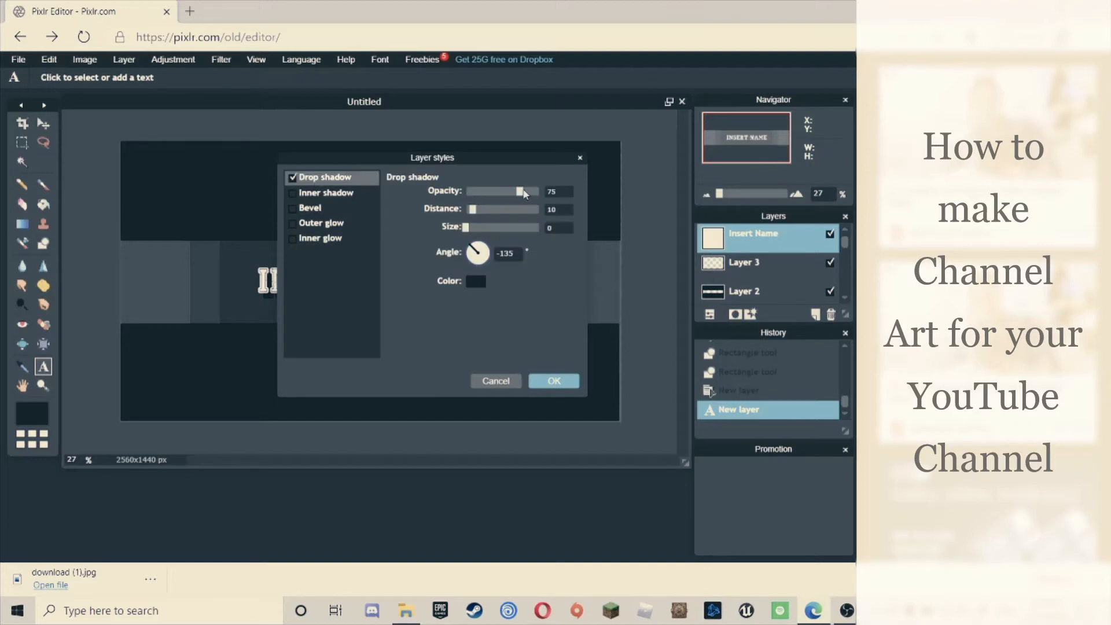
{"action": "left_click_drag", "start_coordinate": [520, 192], "coordinate": [629, 229]}
{"action": "key", "text": "BackSpace"}
{"action": "key", "text": "BackSpace"}
{"action": "type", "text": "57"}
Set the name text's drop shadow colour to green and apply the layer style
{"action": "left_click", "coordinate": [475, 281]}
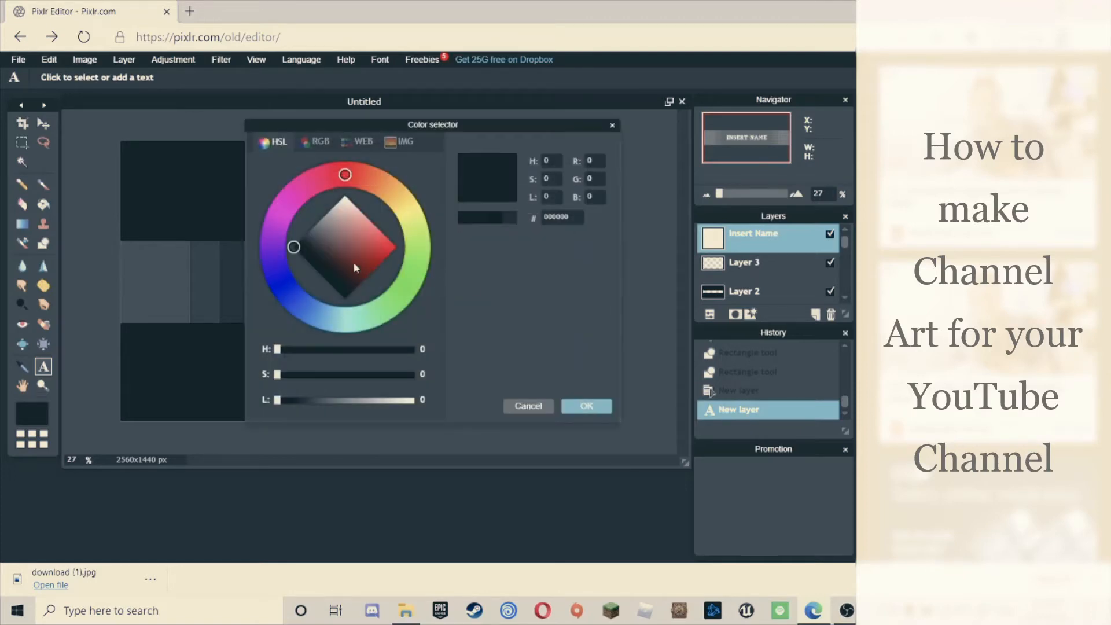
{"action": "left_click", "coordinate": [290, 305]}
{"action": "left_click_drag", "start_coordinate": [311, 251], "coordinate": [371, 233]}
{"action": "left_click_drag", "start_coordinate": [300, 310], "coordinate": [436, 274]}
{"action": "left_click_drag", "start_coordinate": [364, 232], "coordinate": [363, 248]}
{"action": "left_click", "coordinate": [587, 405]}
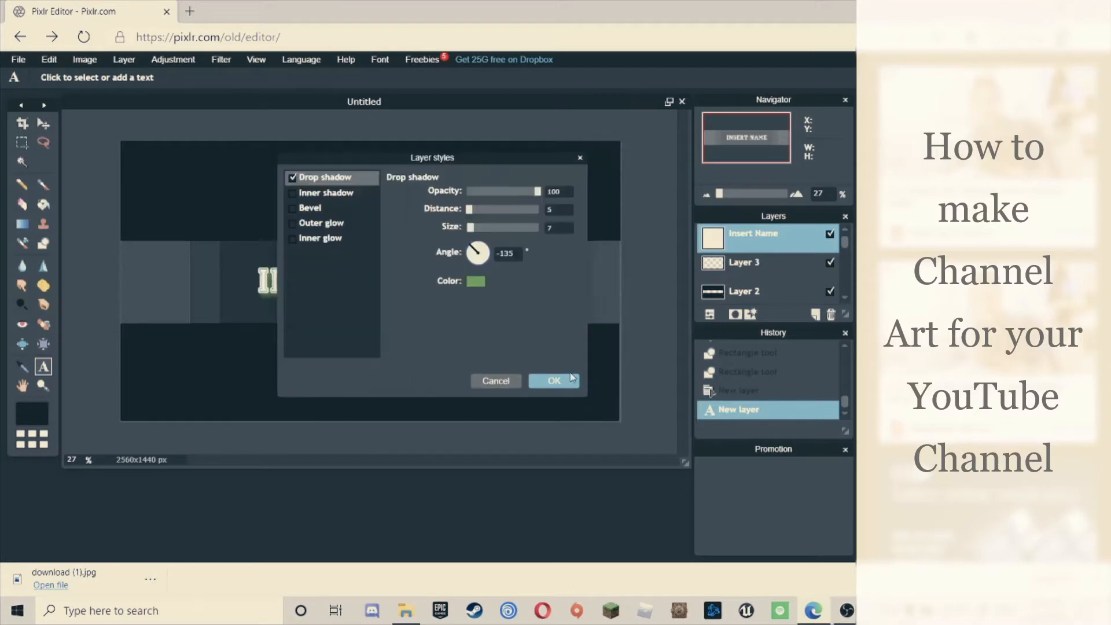
{"action": "left_click", "coordinate": [553, 381]}
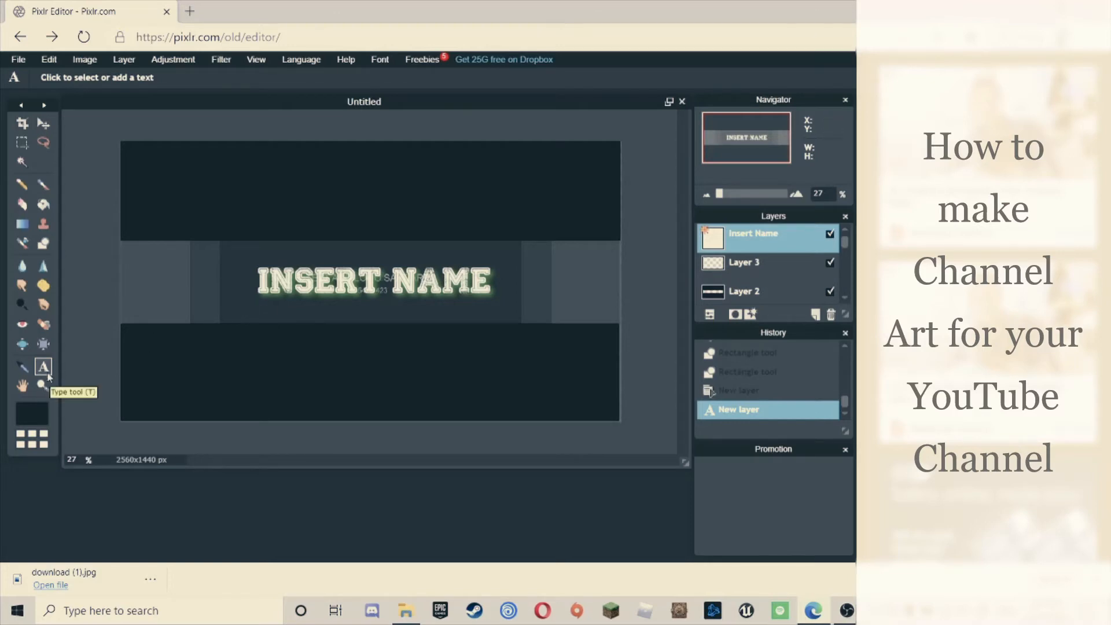
{"action": "left_click", "coordinate": [253, 307]}
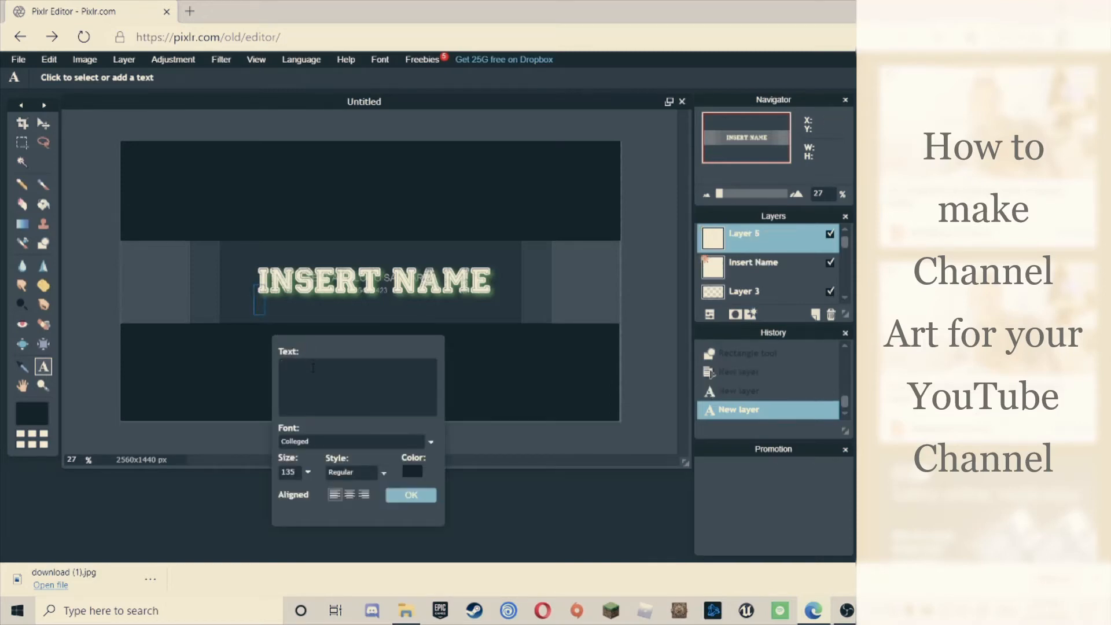
{"action": "type", "text": "@i"}
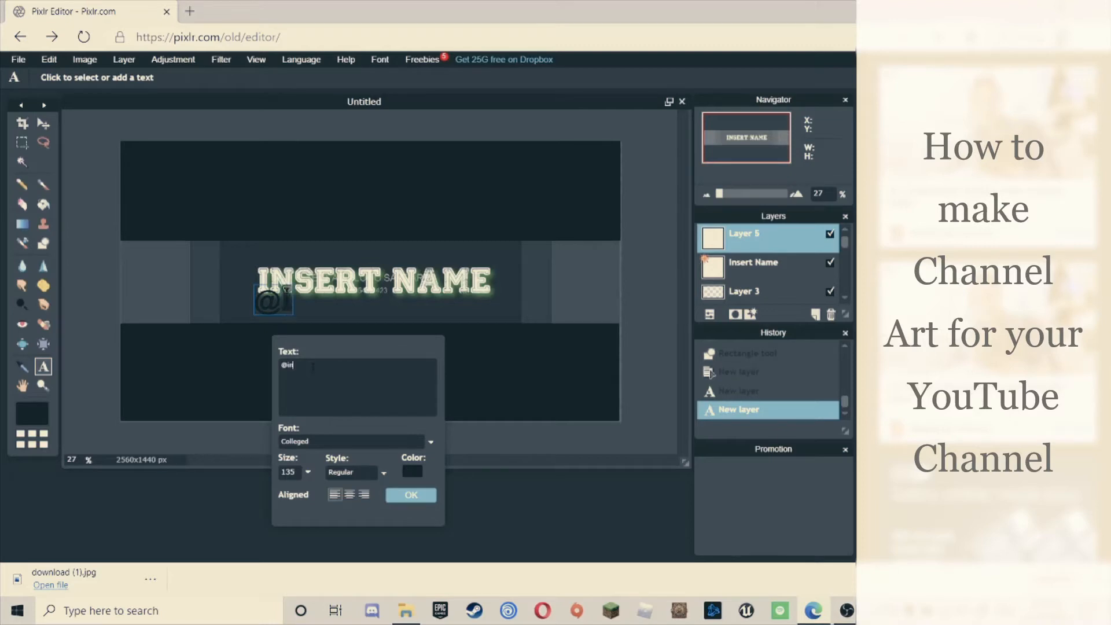
{"action": "type", "text": "nsta"}
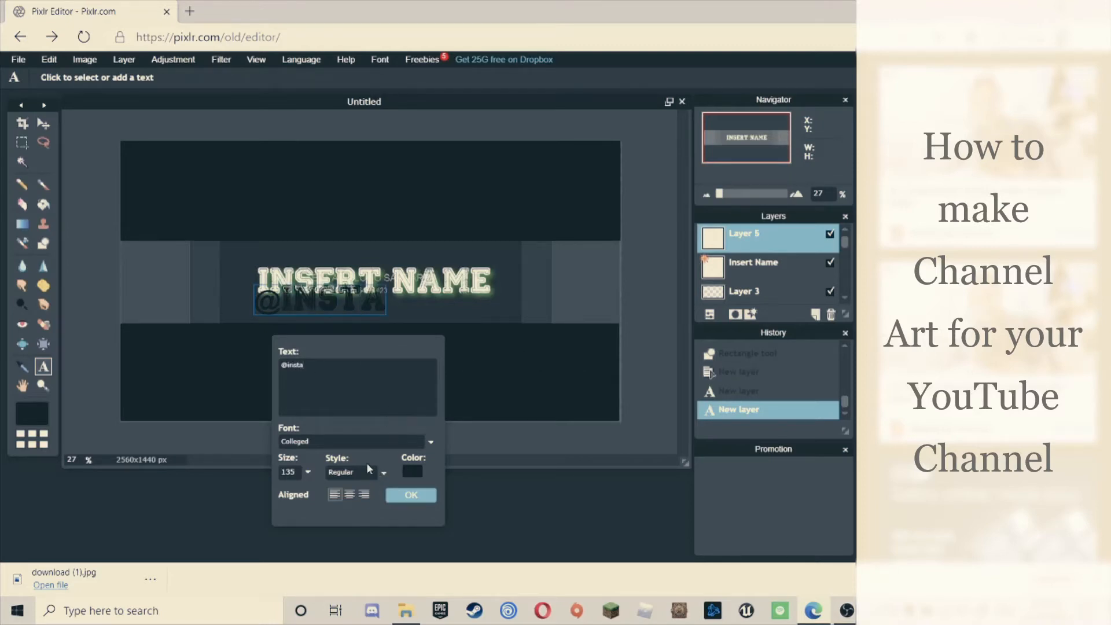
{"action": "left_click", "coordinate": [308, 472]}
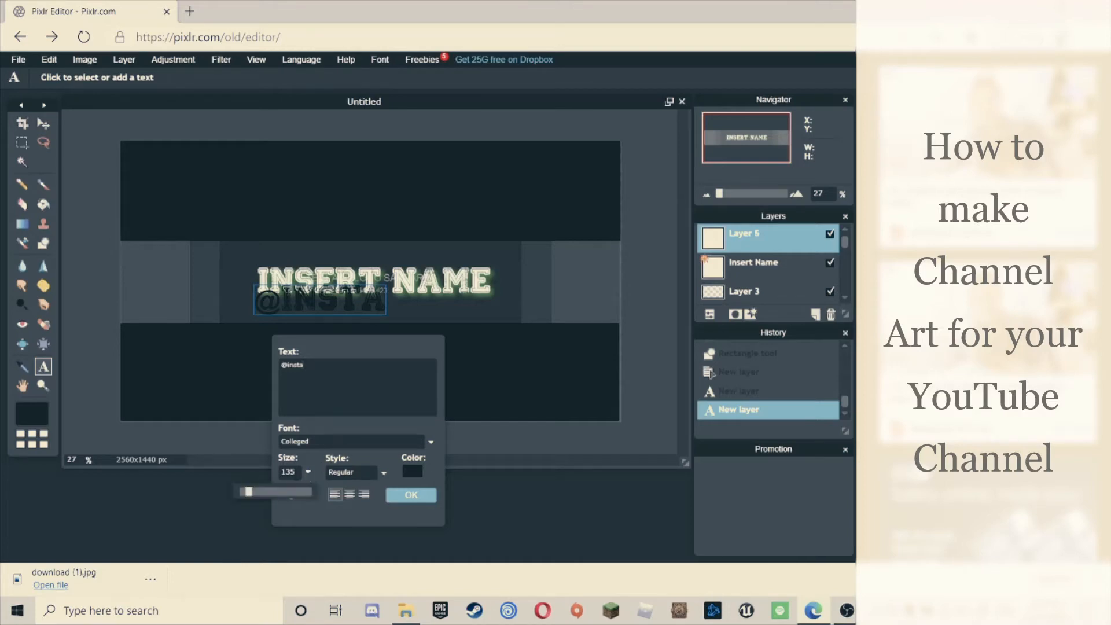
{"action": "left_click", "coordinate": [308, 472]}
{"action": "type", "text": "1"}
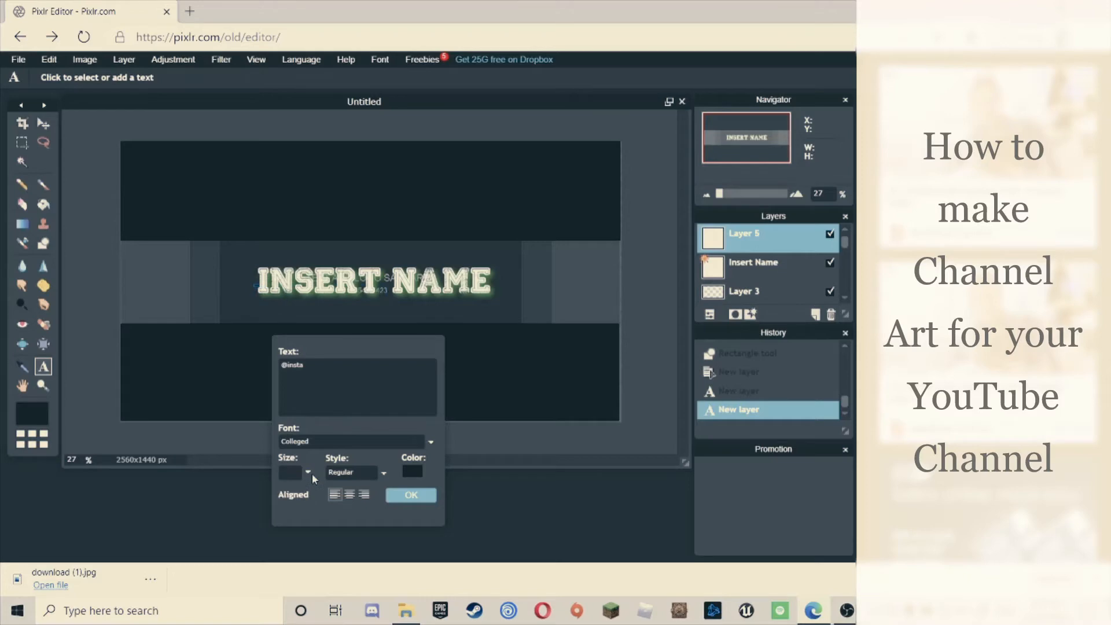
{"action": "type", "text": "5"}
{"action": "left_click", "coordinate": [412, 471]}
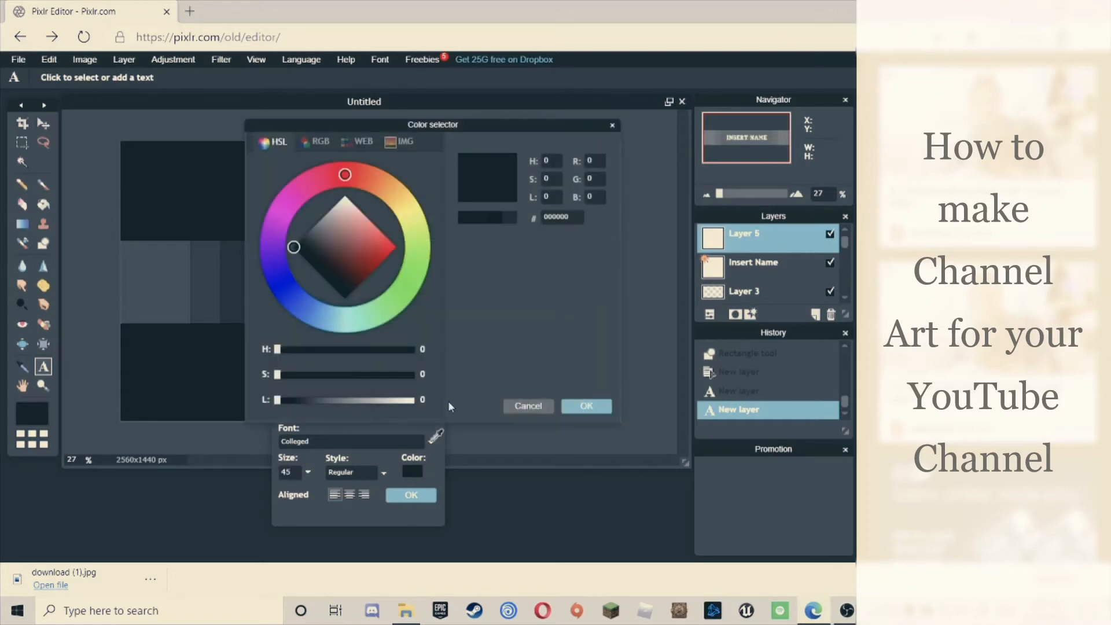
{"action": "left_click_drag", "start_coordinate": [303, 244], "coordinate": [345, 196]}
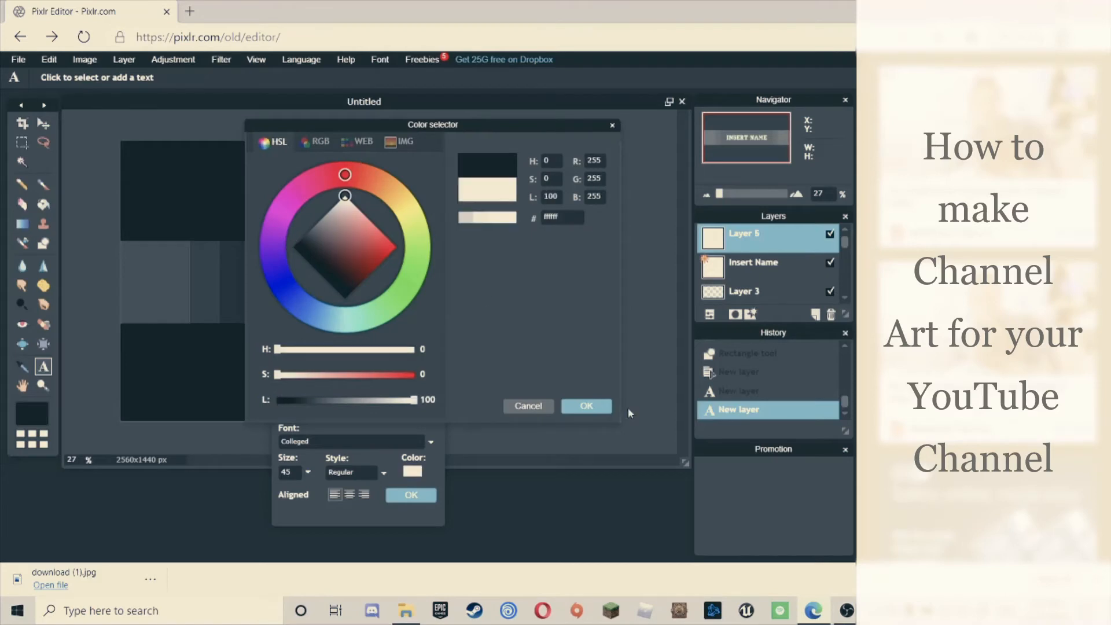
{"action": "left_click", "coordinate": [586, 405]}
{"action": "left_click_drag", "start_coordinate": [283, 306], "coordinate": [273, 311]}
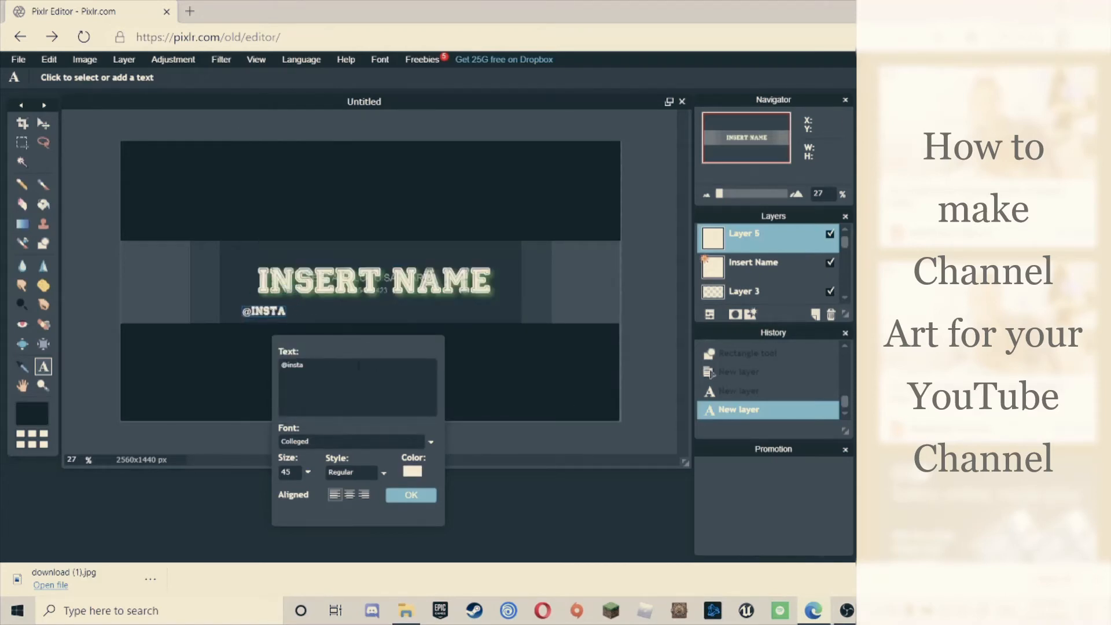
{"action": "left_click", "coordinate": [408, 496]}
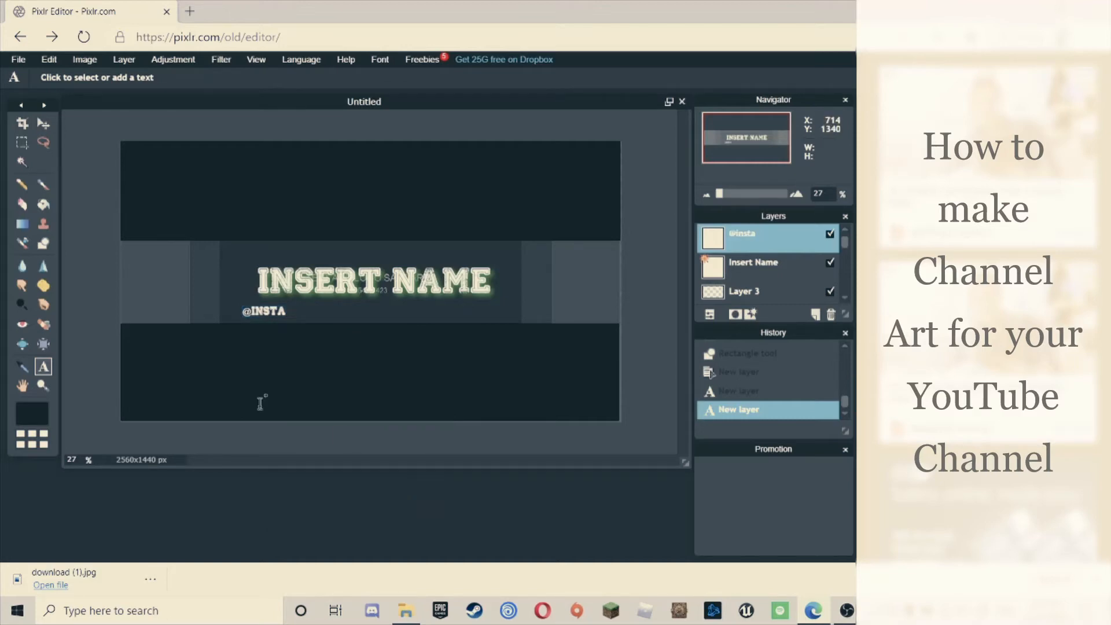
{"action": "left_click", "coordinate": [130, 60]}
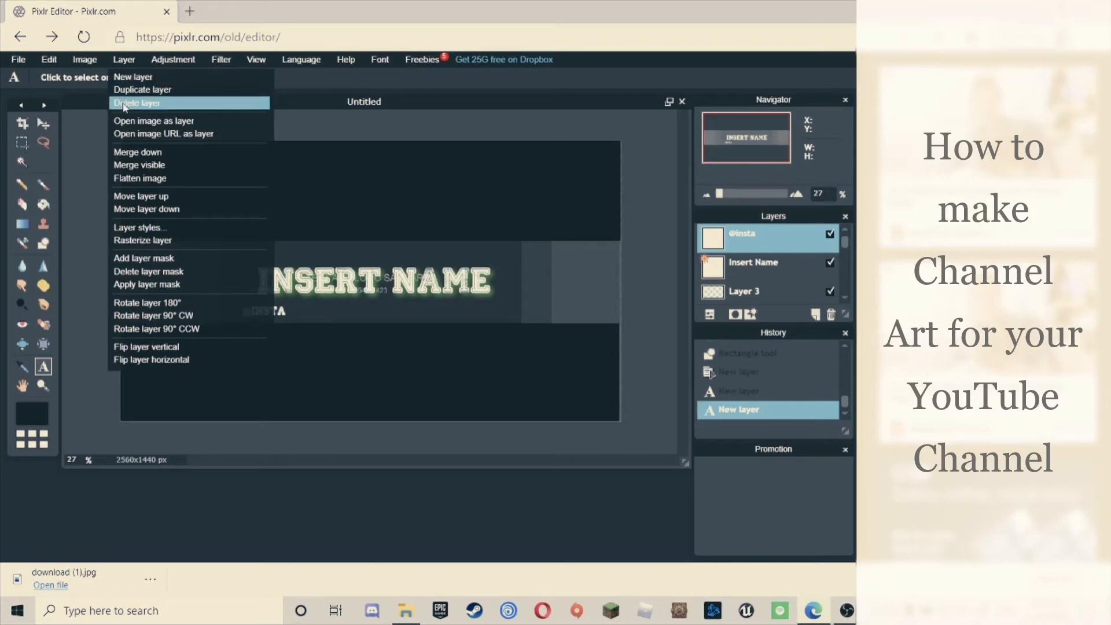
{"action": "left_click", "coordinate": [345, 143]}
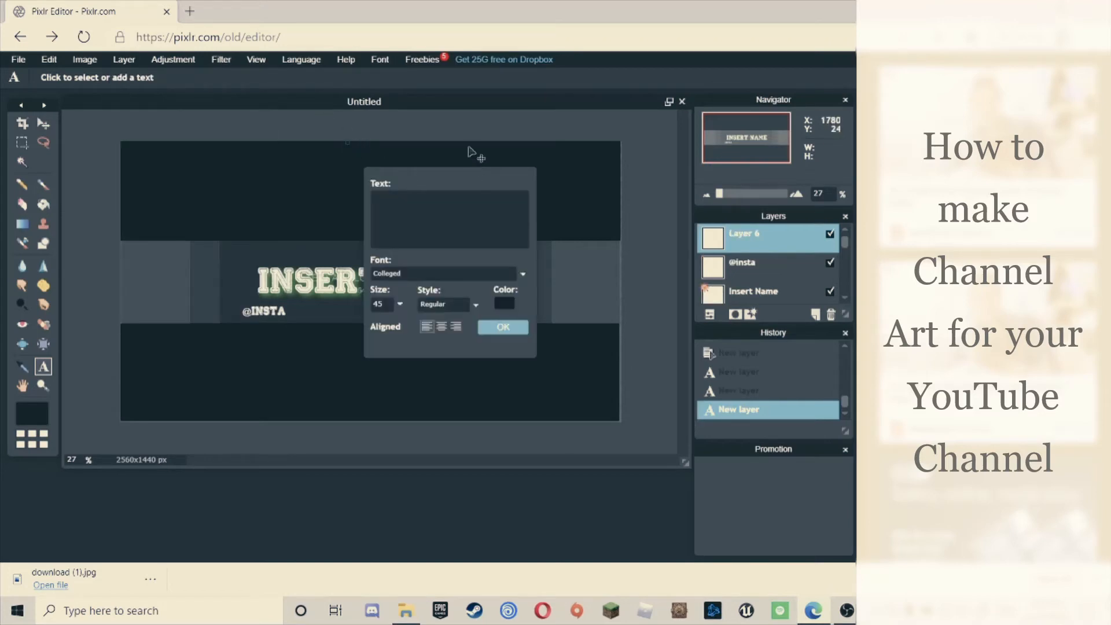
{"action": "left_click", "coordinate": [497, 330]}
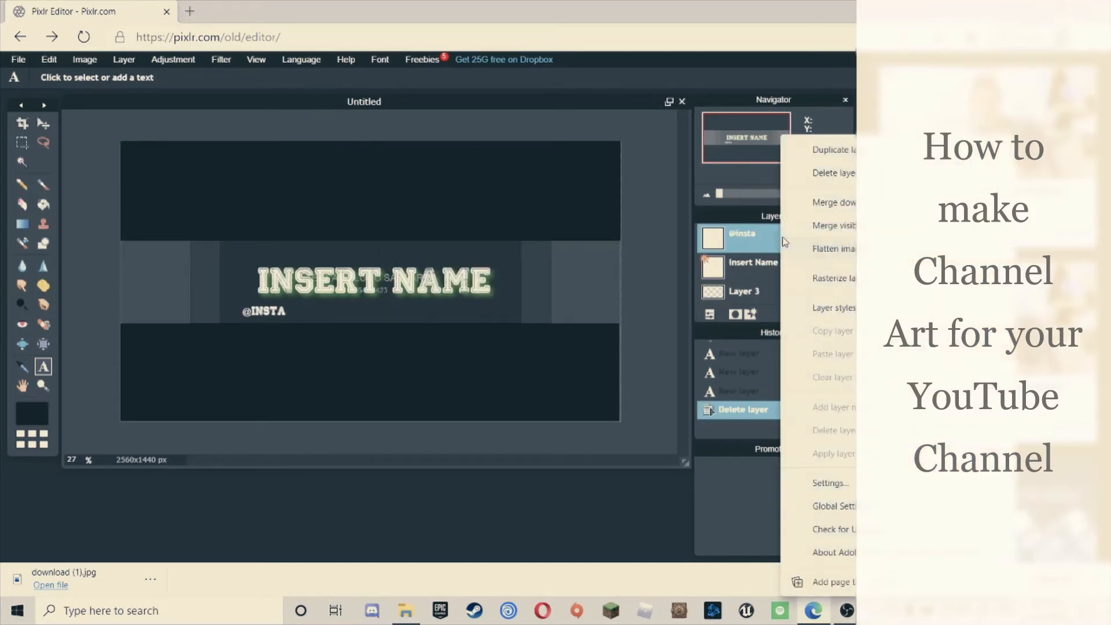
{"action": "right_click", "coordinate": [783, 238]}
{"action": "left_click", "coordinate": [814, 311]}
{"action": "left_click", "coordinate": [325, 179]}
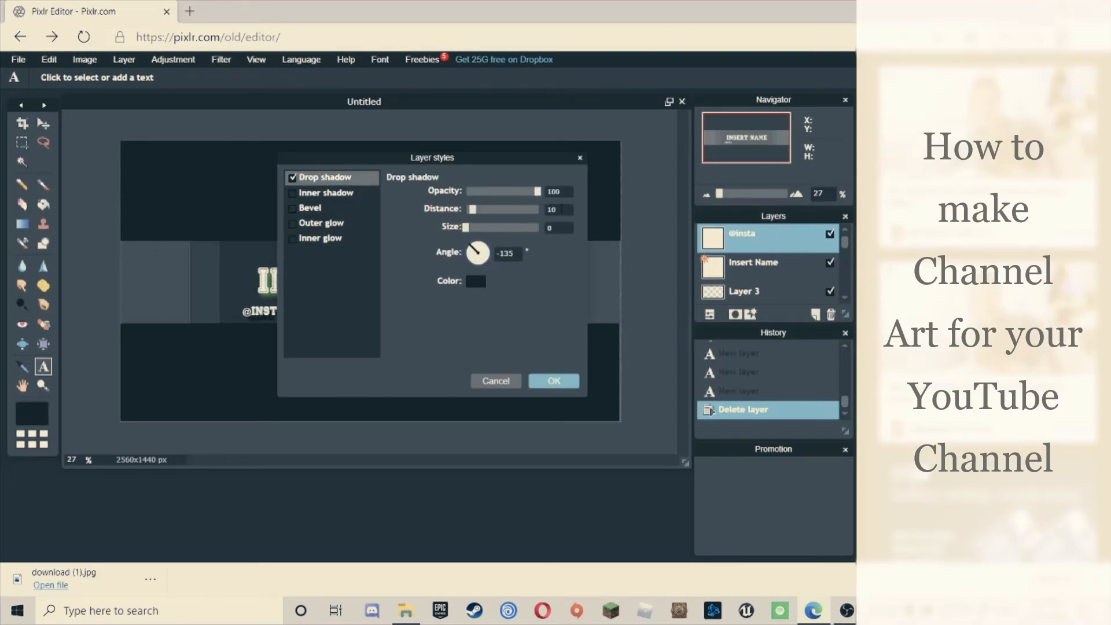
{"action": "key", "text": "BackSpace"}
{"action": "key", "text": "BackSpace"}
{"action": "type", "text": "7"}
{"action": "left_click", "coordinate": [476, 281]}
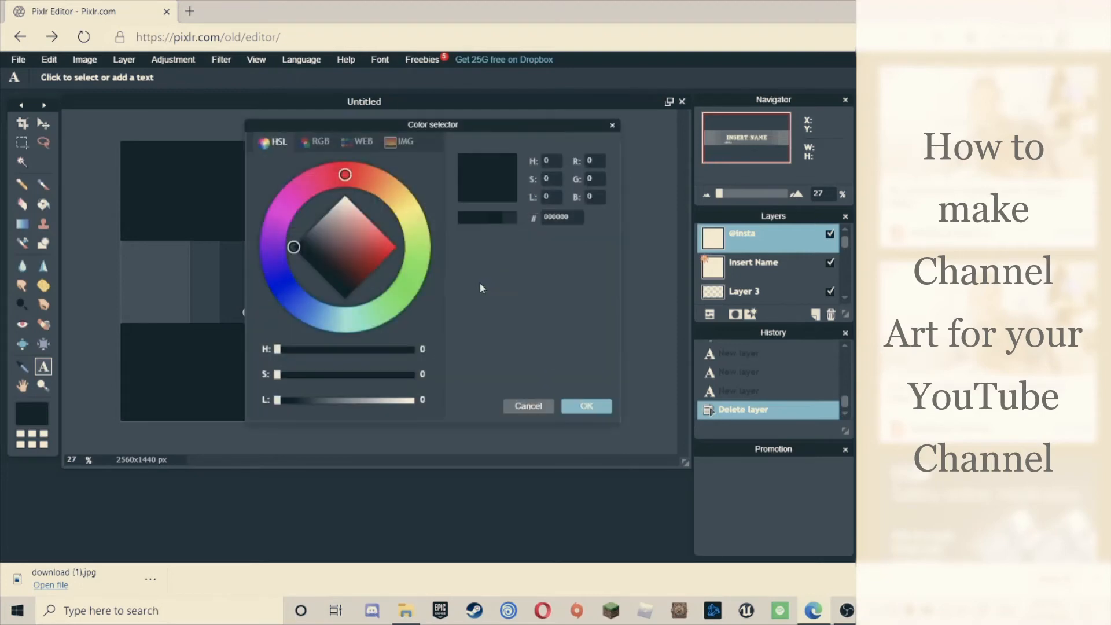
{"action": "left_click", "coordinate": [418, 258]}
{"action": "mouse_move", "coordinate": [293, 247]}
{"action": "left_mouse_down"}
{"action": "mouse_move", "coordinate": [373, 248]}
{"action": "mouse_move", "coordinate": [358, 253]}
{"action": "left_mouse_up"}
{"action": "left_click", "coordinate": [578, 406]}
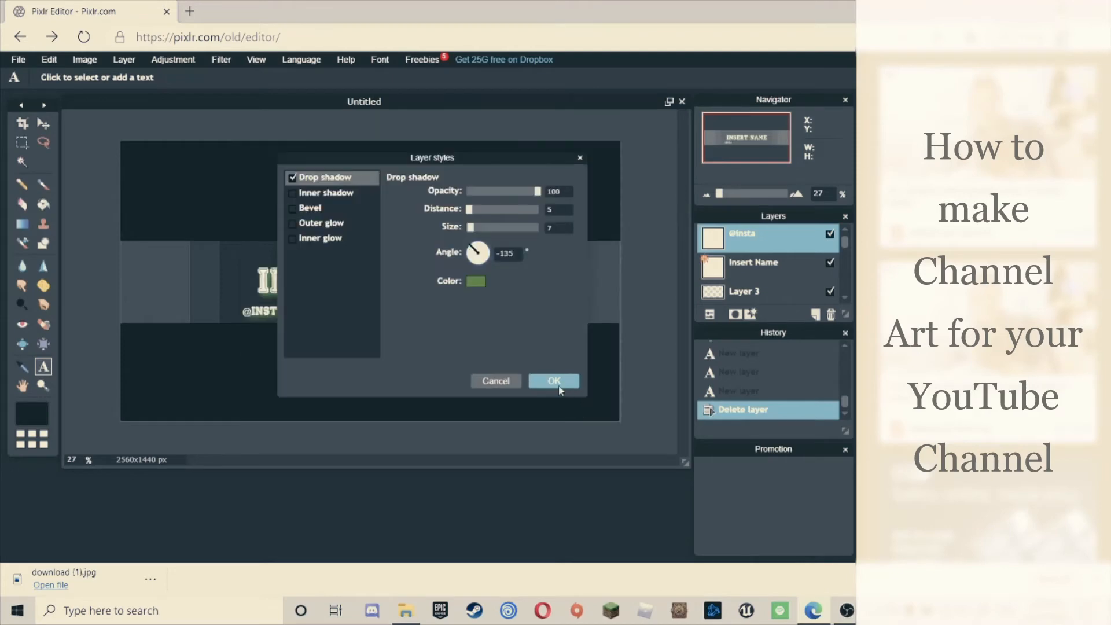
{"action": "left_click", "coordinate": [544, 382]}
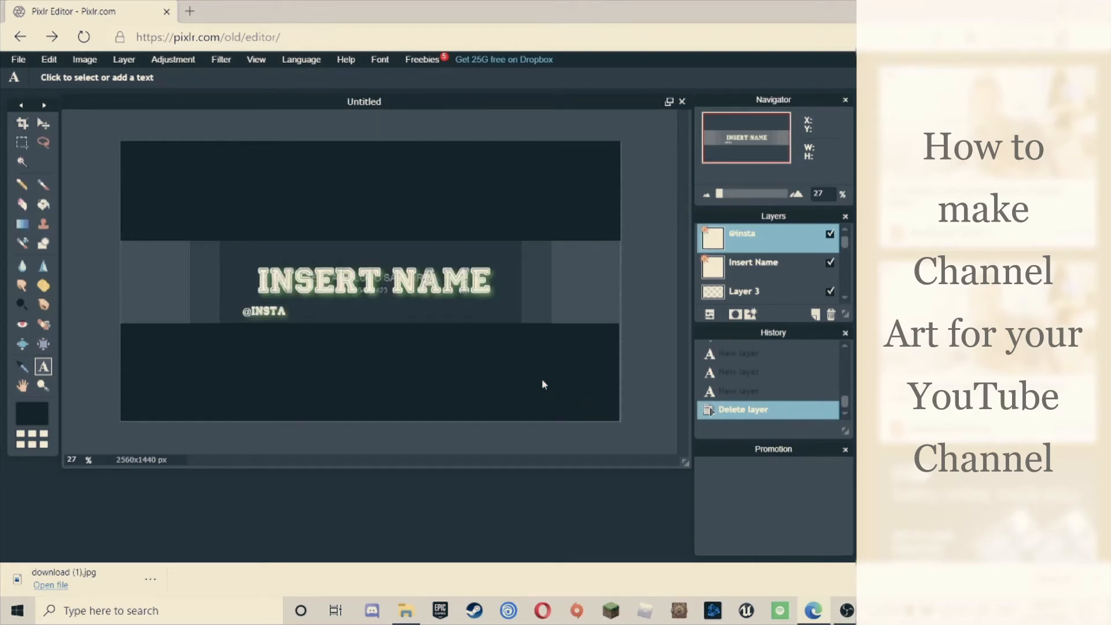
Open the image instagram-logo-png-transparent-background from the Downloads folder as a new layer
{"action": "left_click", "coordinate": [129, 62]}
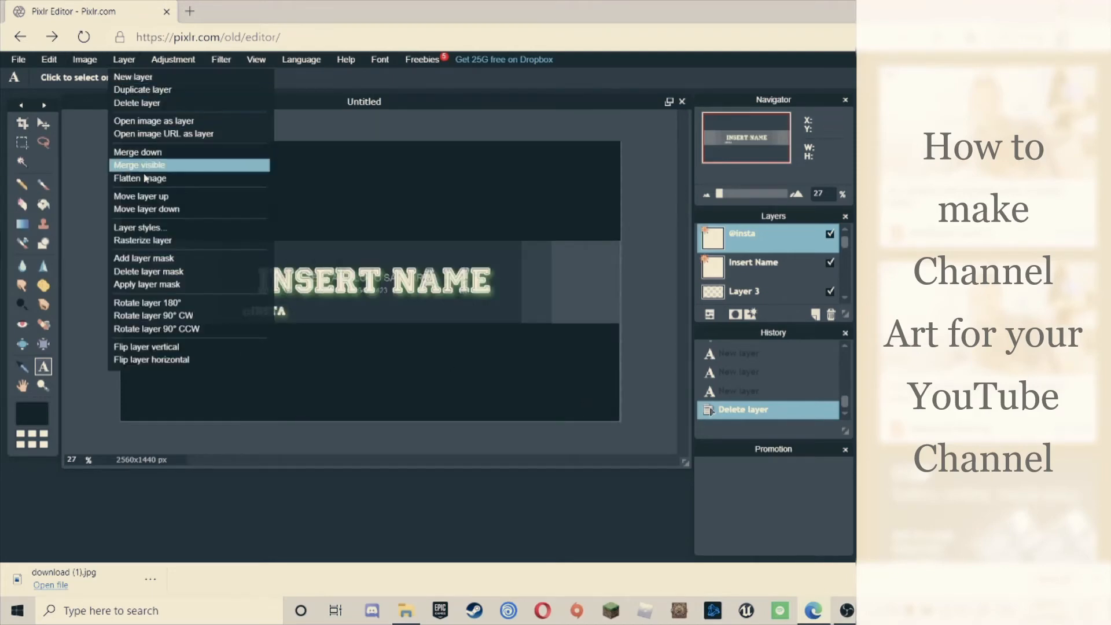
{"action": "left_click", "coordinate": [161, 122]}
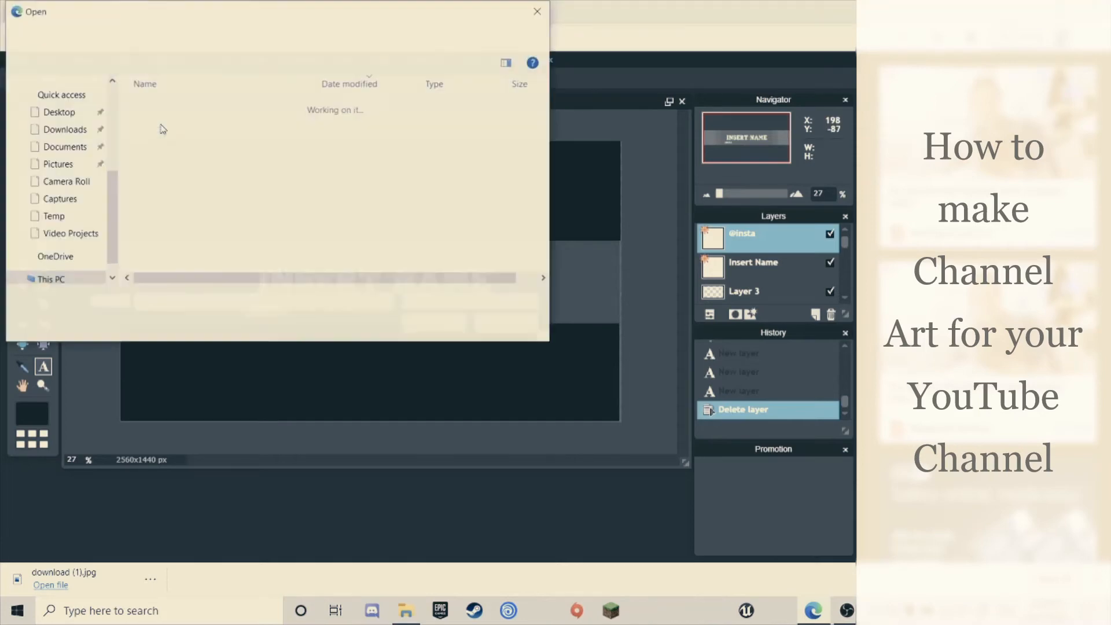
{"action": "left_click", "coordinate": [179, 123]}
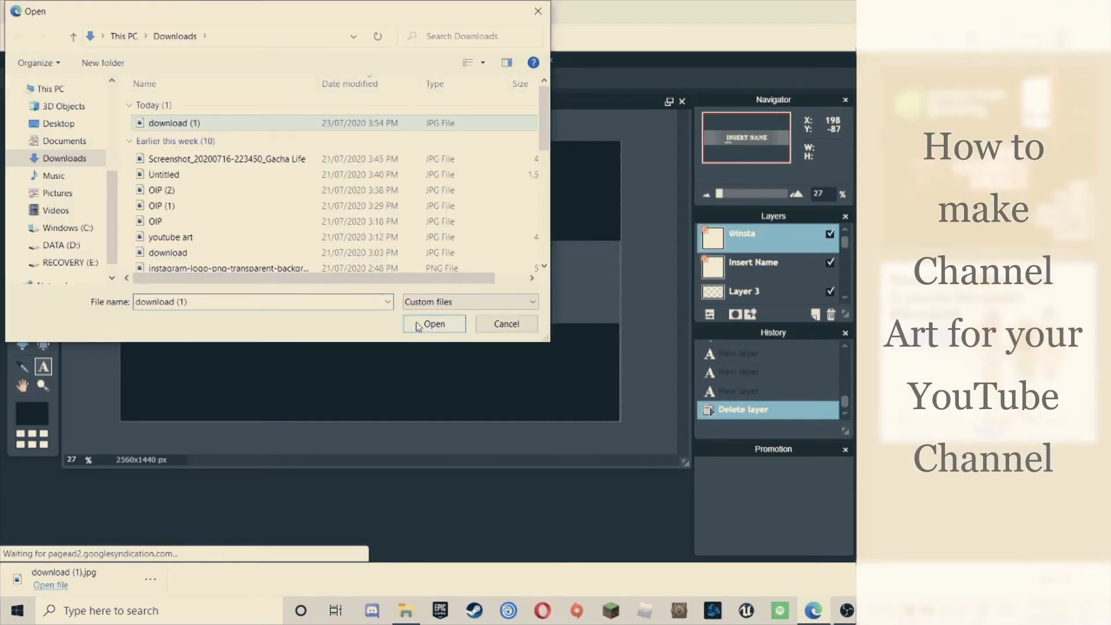
{"action": "scroll", "coordinate": [185, 168], "scroll_direction": "down", "scroll_amount": 1}
{"action": "left_click", "coordinate": [193, 235]}
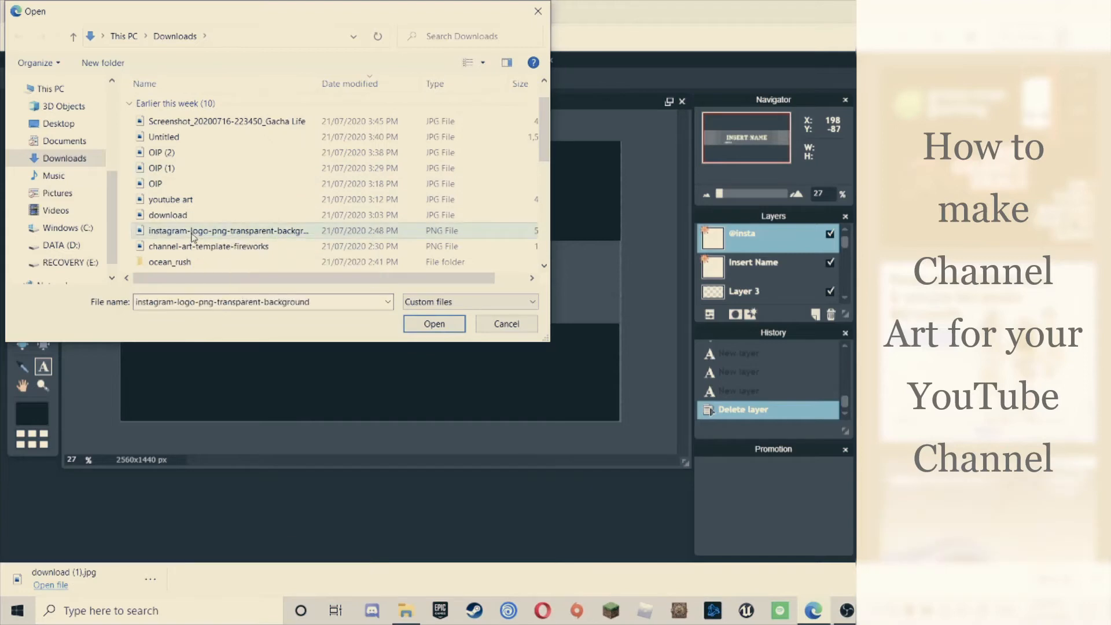
{"action": "left_click", "coordinate": [424, 324]}
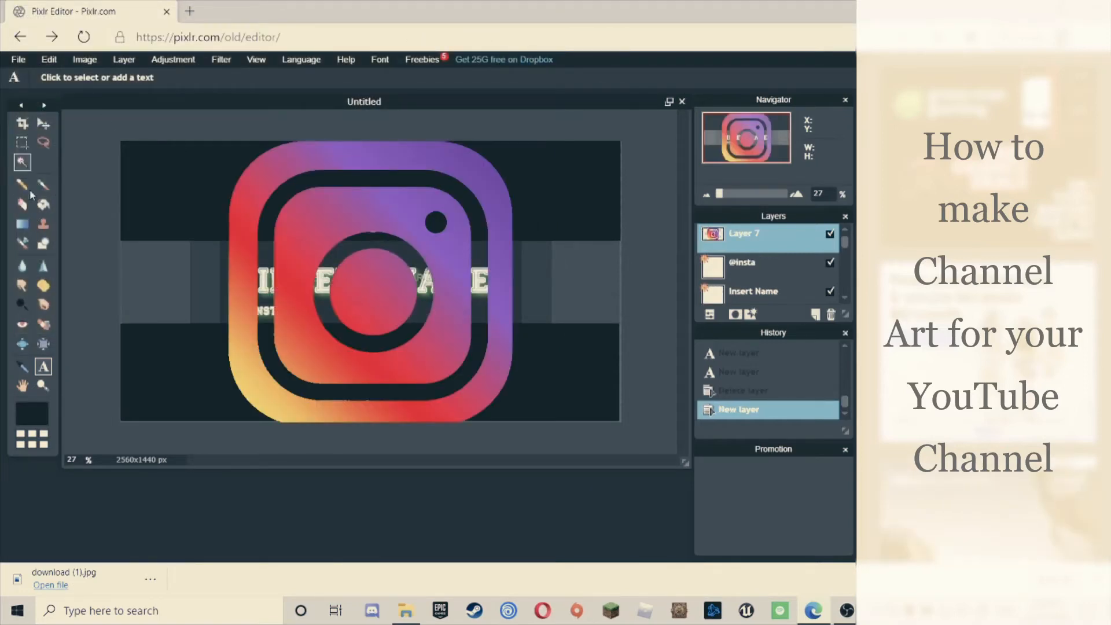
Shrink the Instagram logo with Free transform to a small icon about one letter of the name in size, and apply the changes
{"action": "left_click", "coordinate": [22, 386]}
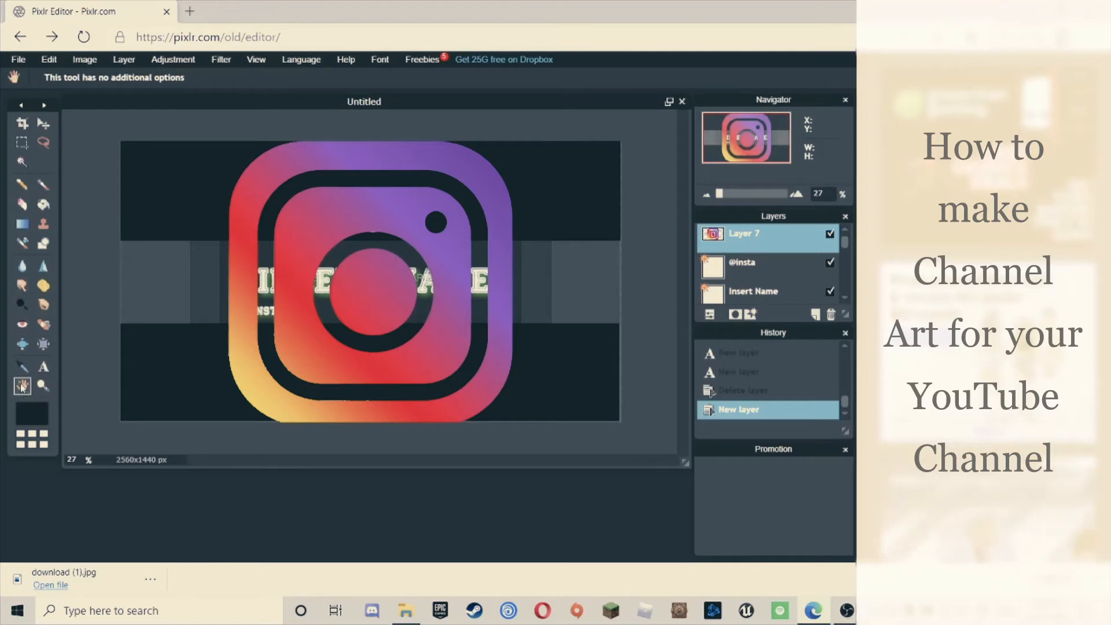
{"action": "left_click", "coordinate": [84, 59]}
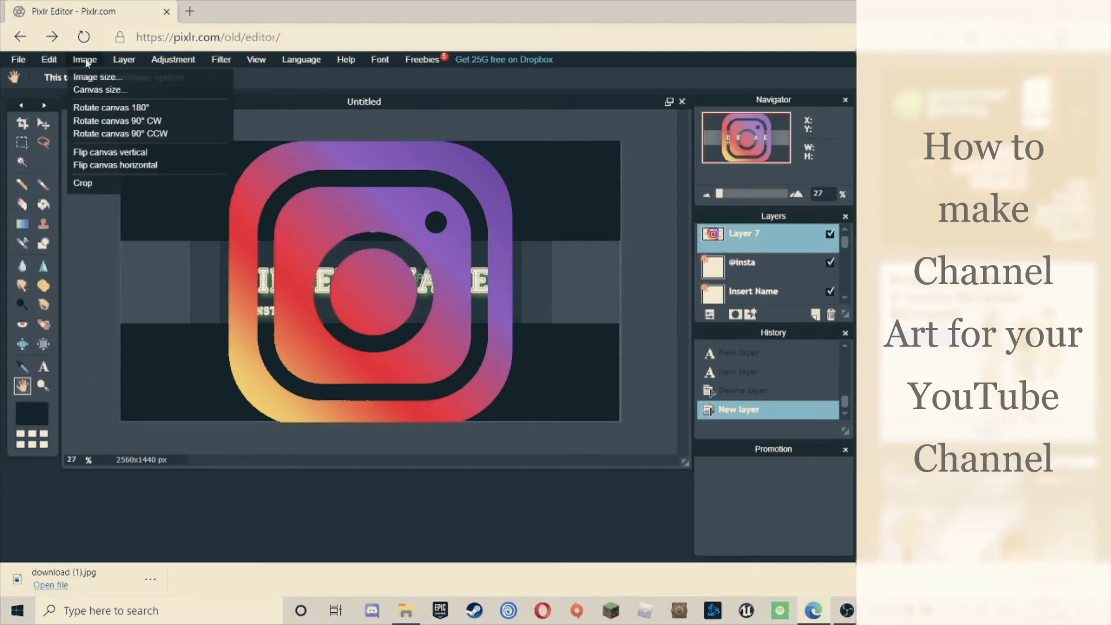
{"action": "left_click", "coordinate": [48, 59]}
{"action": "left_click", "coordinate": [72, 166]}
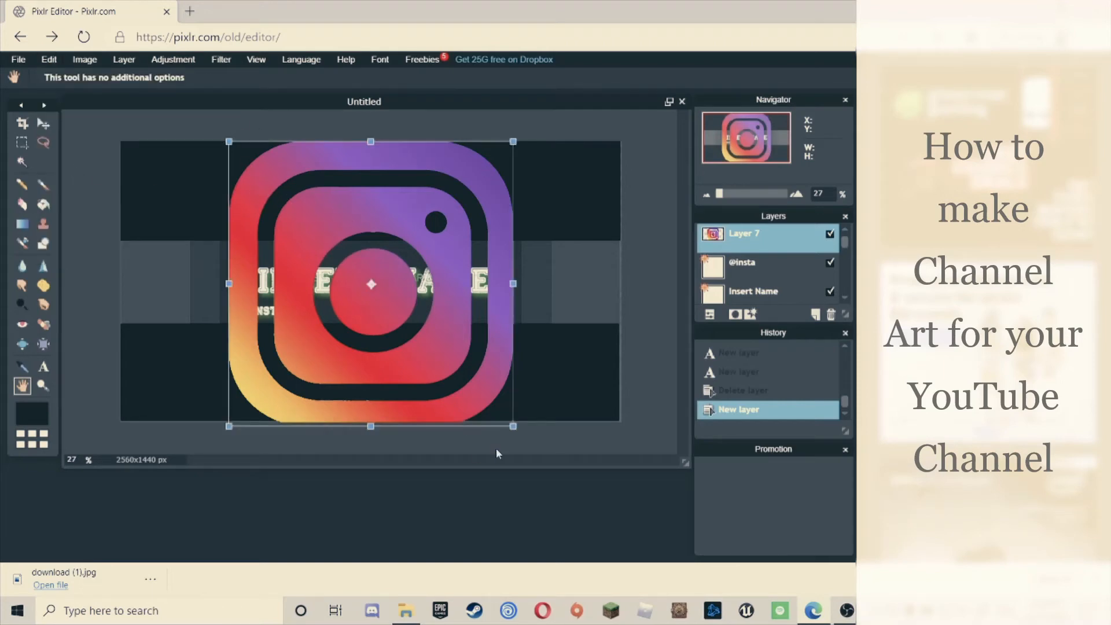
{"action": "left_click_drag", "start_coordinate": [514, 427], "coordinate": [380, 303]}
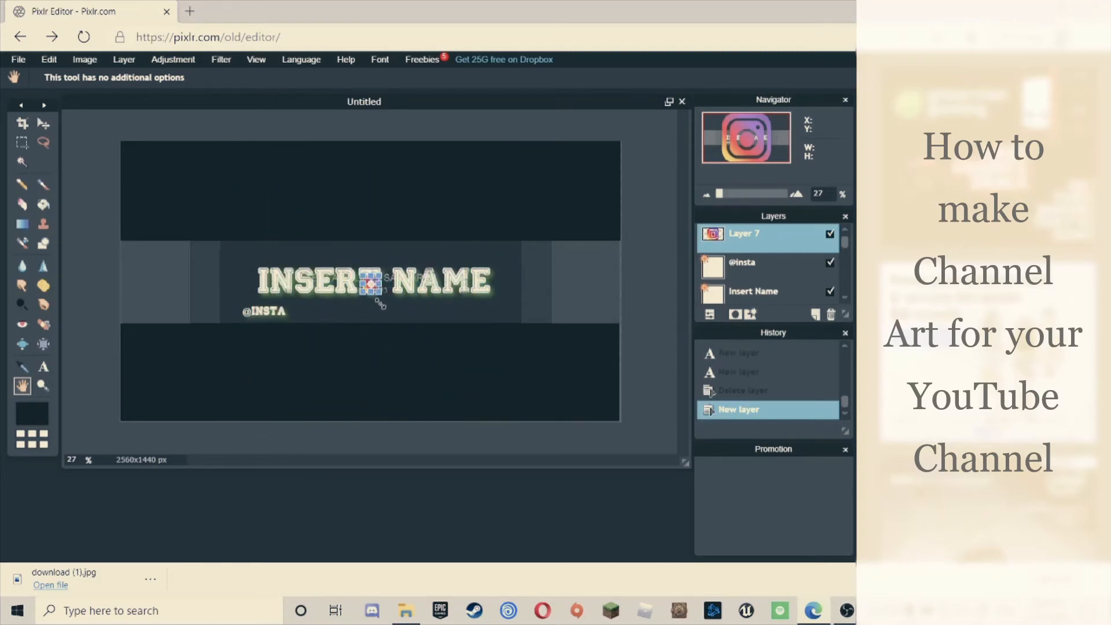
{"action": "left_click", "coordinate": [377, 356]}
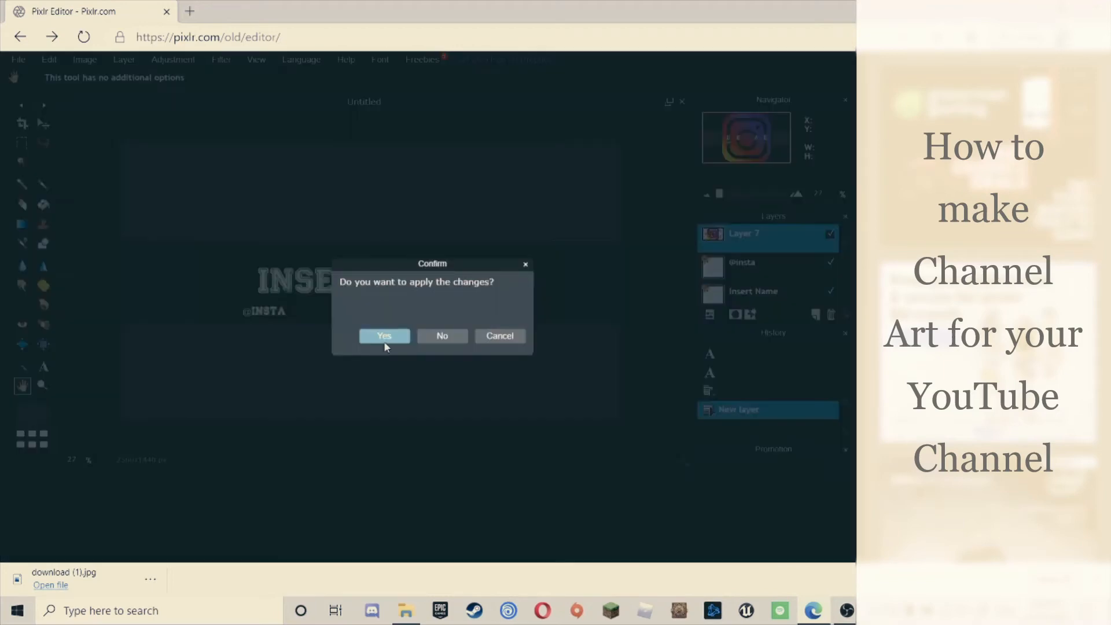
{"action": "left_click", "coordinate": [382, 333]}
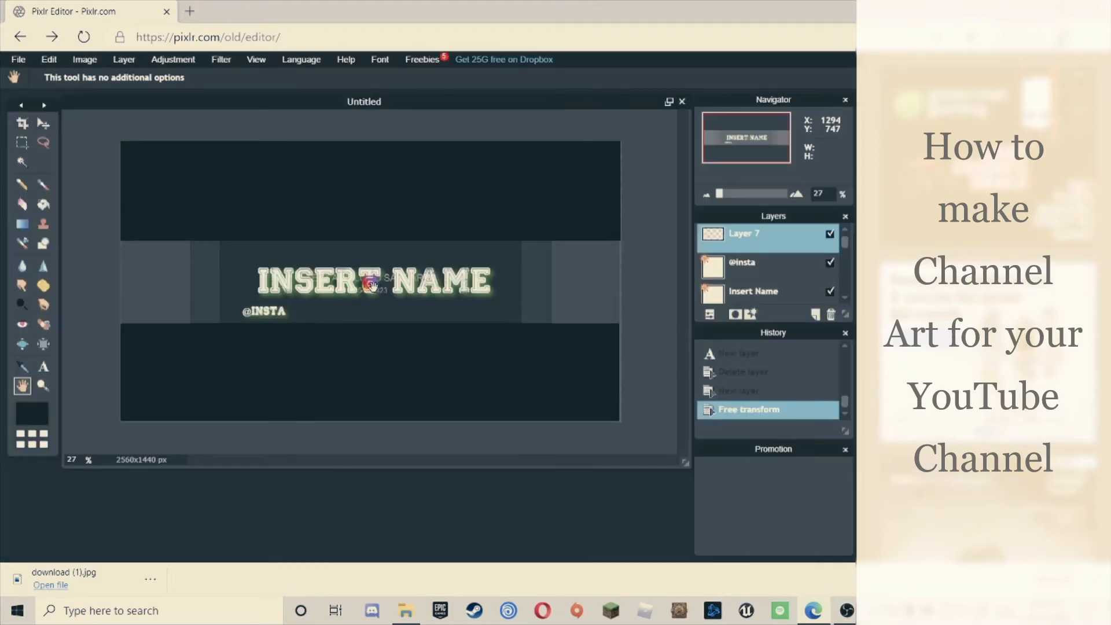
{"action": "left_click", "coordinate": [84, 59]}
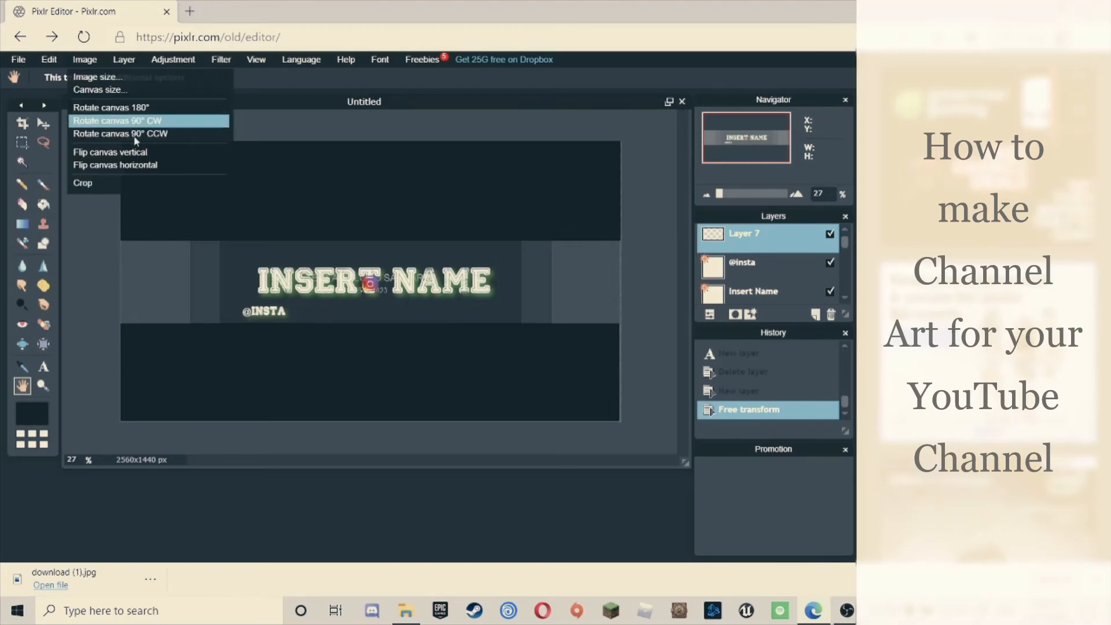
{"action": "mouse_move", "coordinate": [49, 59]}
{"action": "left_click", "coordinate": [84, 166]}
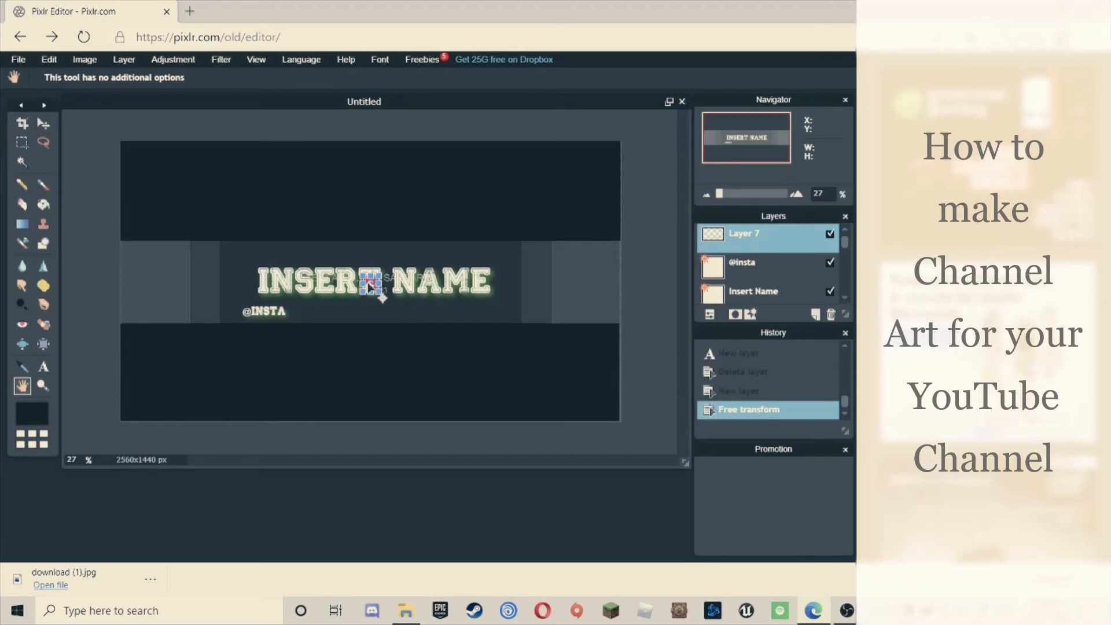
{"action": "left_click_drag", "start_coordinate": [378, 287], "coordinate": [372, 285]}
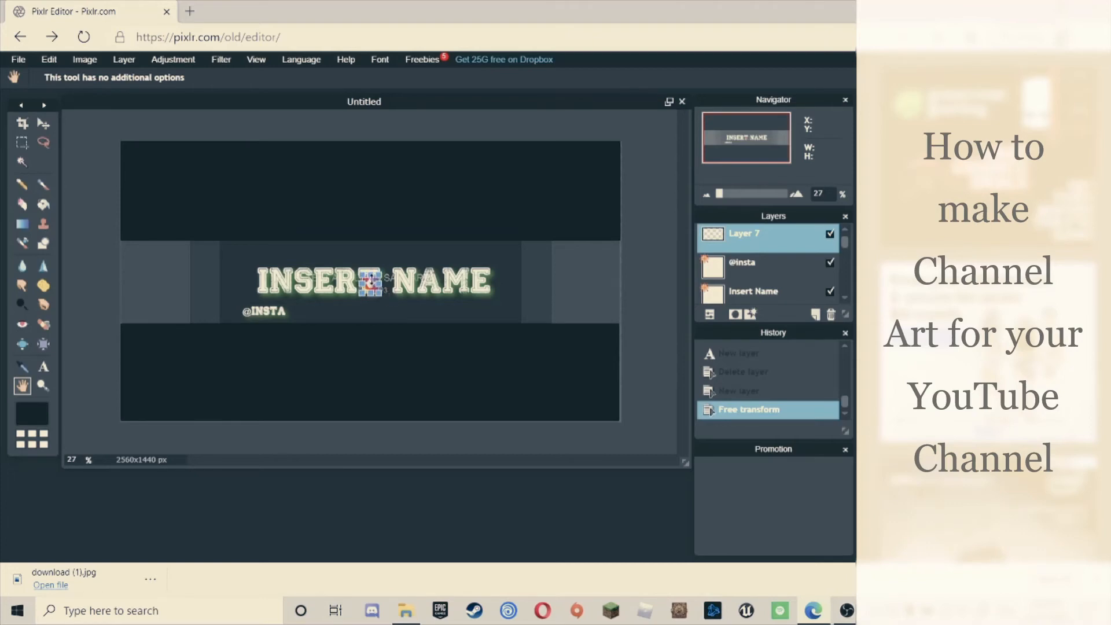
{"action": "left_click_drag", "start_coordinate": [371, 280], "coordinate": [243, 322]}
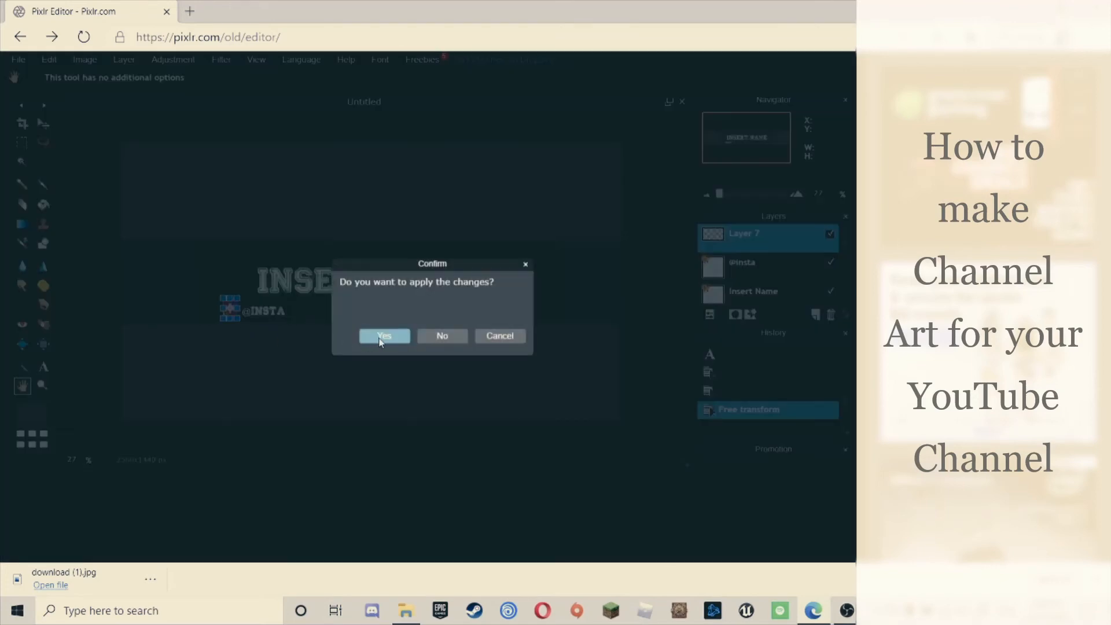
{"action": "left_click", "coordinate": [380, 336]}
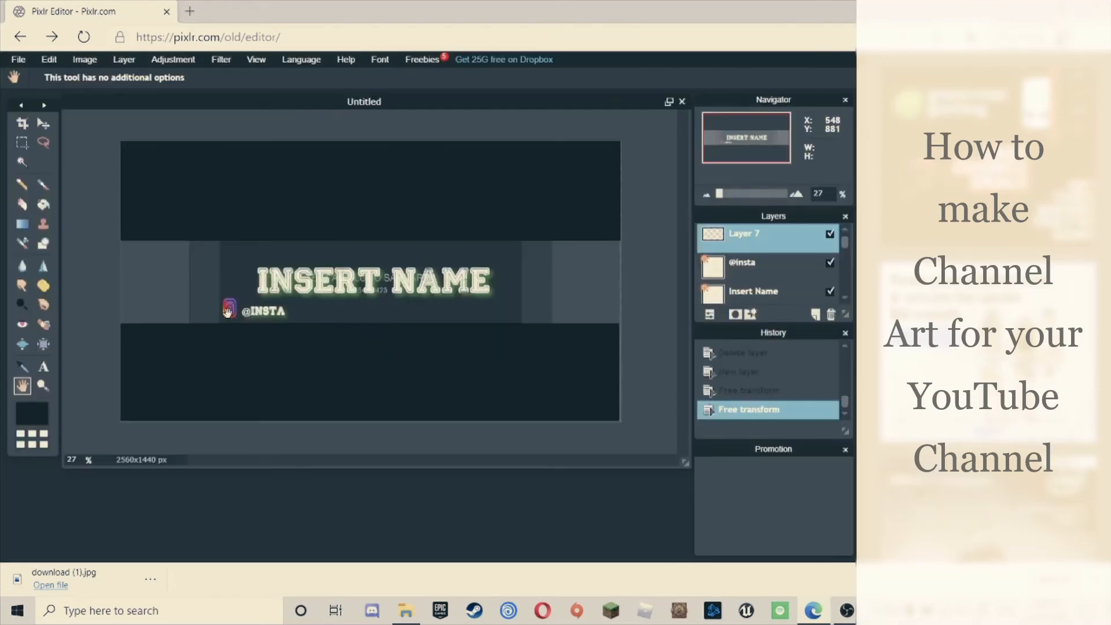
{"action": "left_click", "coordinate": [49, 59]}
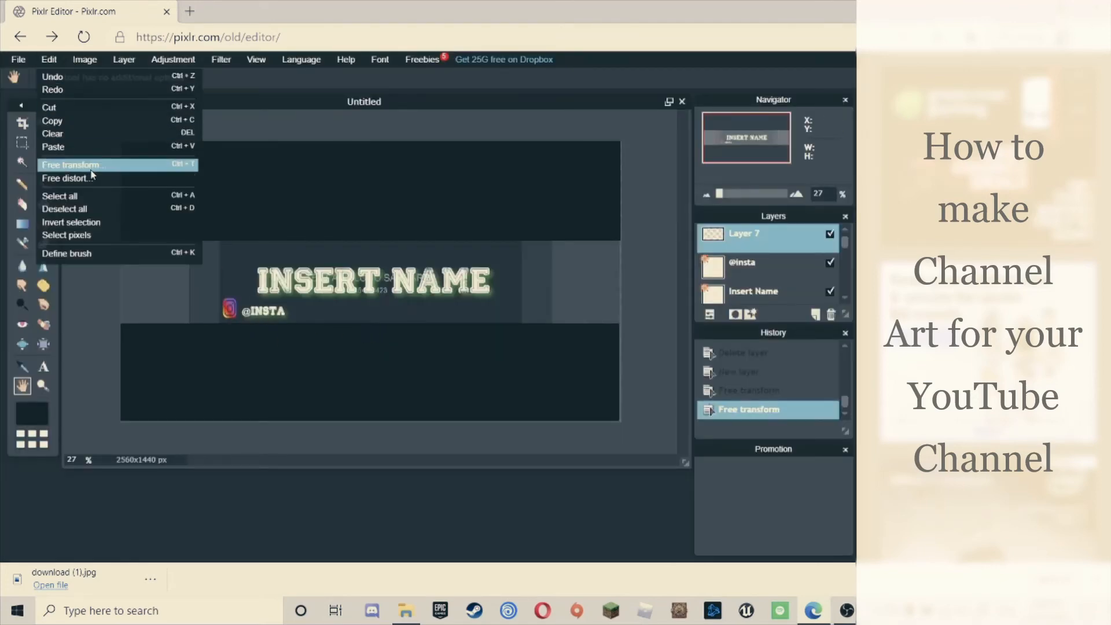
{"action": "left_click", "coordinate": [90, 167]}
{"action": "left_click_drag", "start_coordinate": [239, 322], "coordinate": [244, 319]}
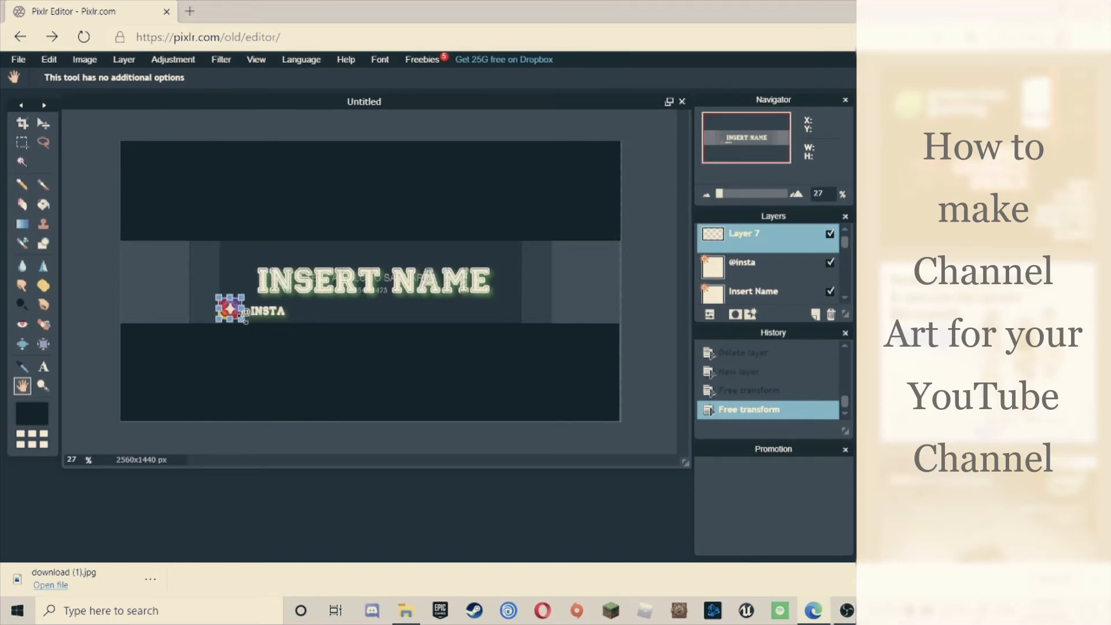
{"action": "left_click", "coordinate": [277, 341]}
{"action": "left_click", "coordinate": [379, 333]}
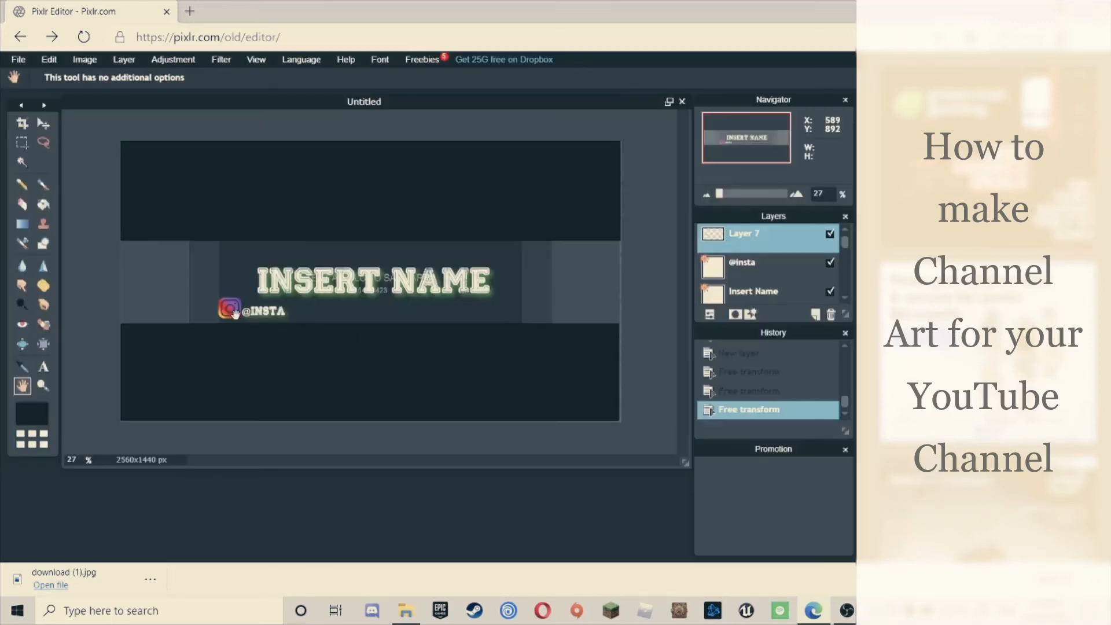
Add an inner glow layer style to the Instagram logo layer with hardness 10 and size 100
{"action": "right_click", "coordinate": [764, 243]}
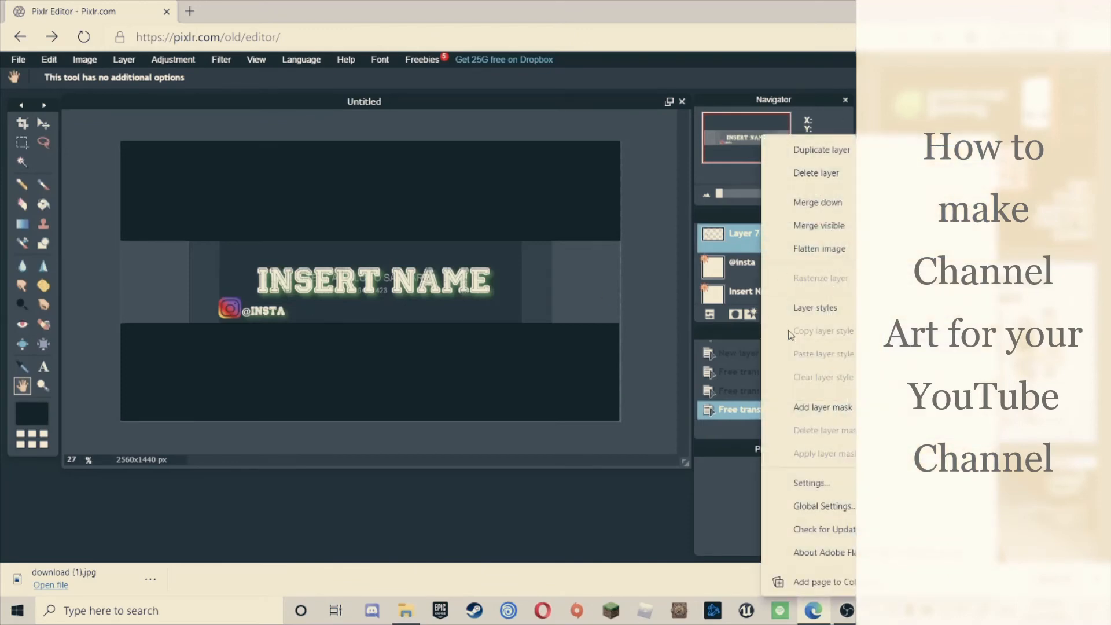
{"action": "left_click", "coordinate": [815, 310]}
{"action": "left_click", "coordinate": [317, 240]}
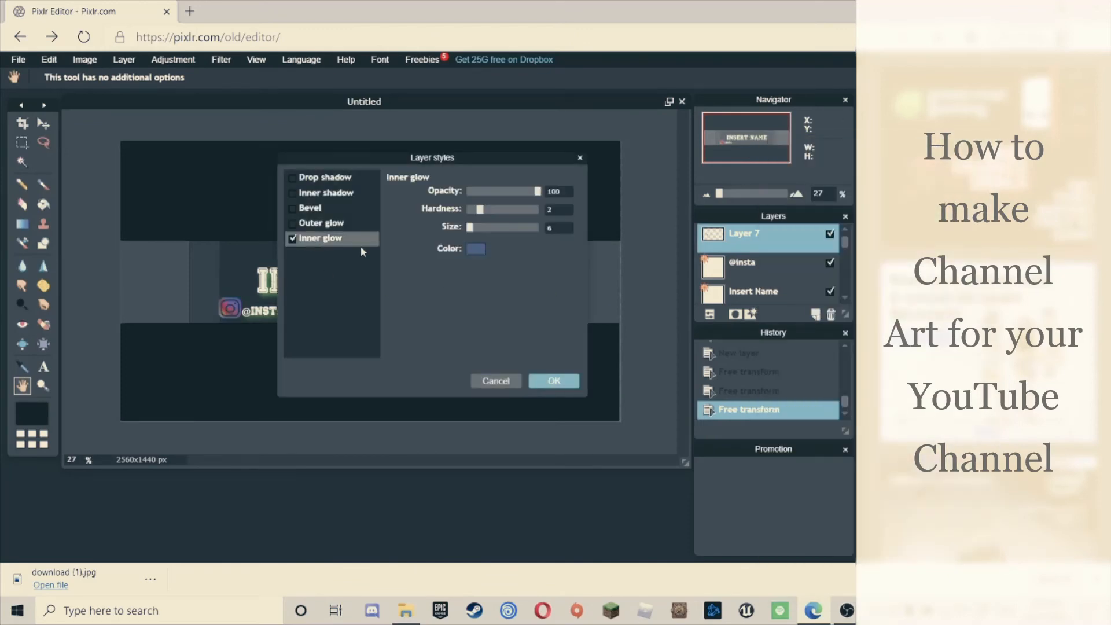
{"action": "left_click_drag", "start_coordinate": [477, 210], "coordinate": [538, 209]}
{"action": "left_click_drag", "start_coordinate": [470, 227], "coordinate": [538, 227]}
Set the logo's inner glow colour to green 78ba52
{"action": "left_click", "coordinate": [472, 249]}
{"action": "left_click", "coordinate": [412, 257]}
{"action": "left_click", "coordinate": [344, 243]}
{"action": "left_click_drag", "start_coordinate": [344, 243], "coordinate": [361, 241]}
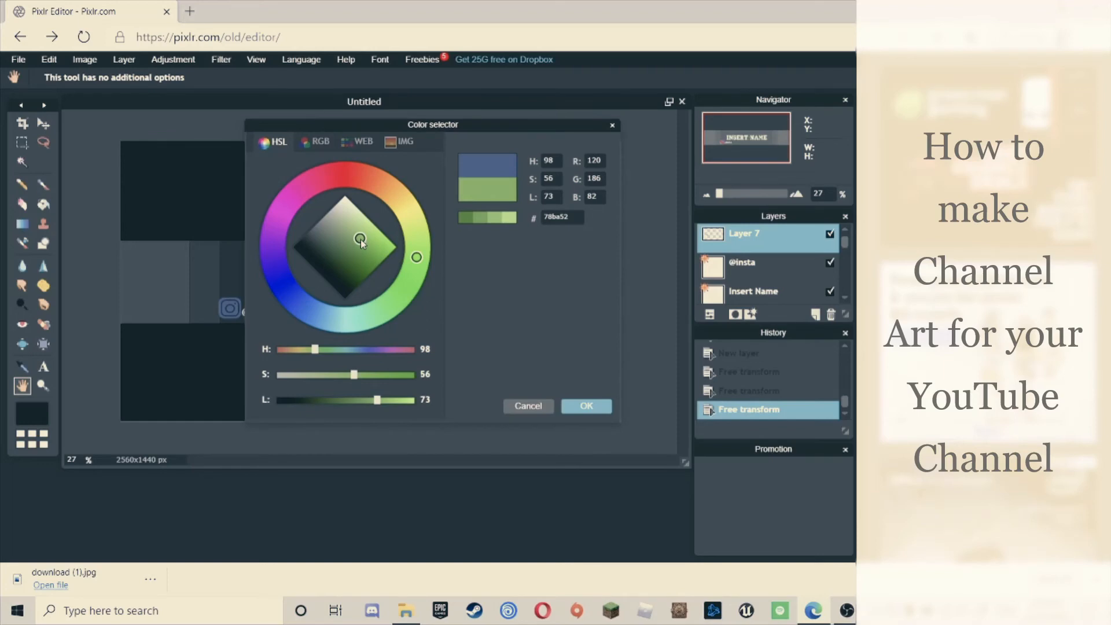
{"action": "left_click", "coordinate": [586, 406]}
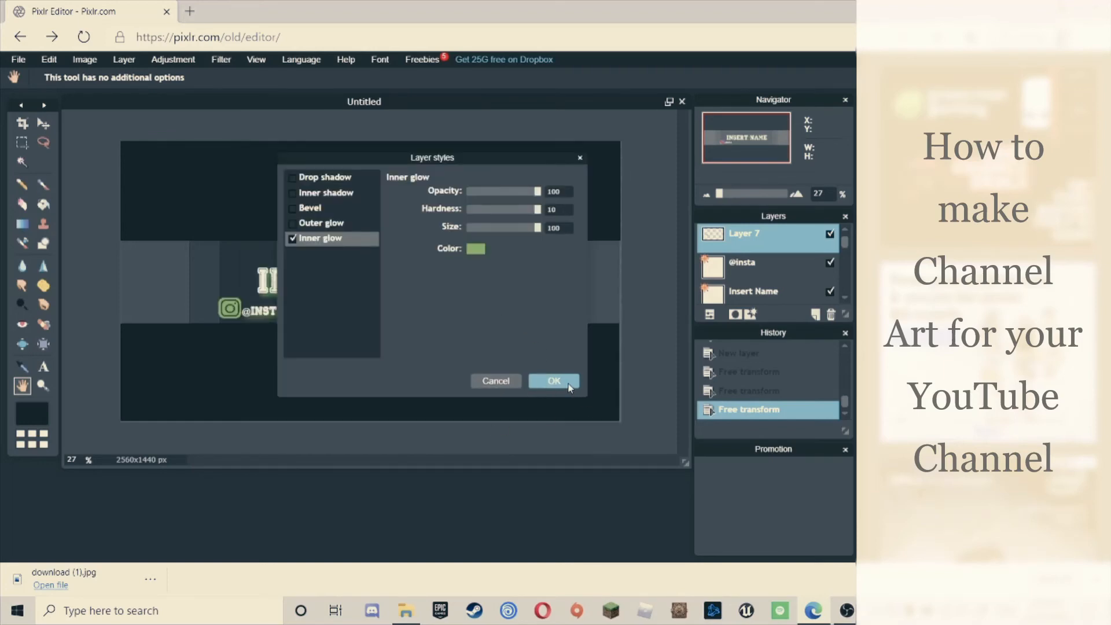
Add a drop shadow to the Instagram logo and set its colour to dark green 2d6122
{"action": "left_click", "coordinate": [318, 179]}
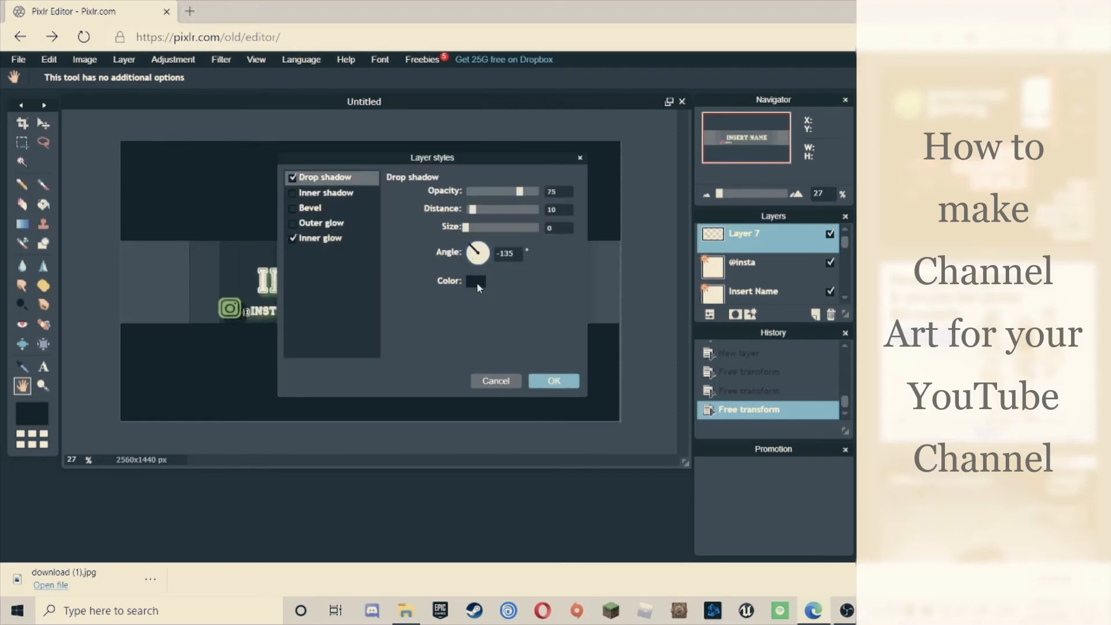
{"action": "left_click", "coordinate": [477, 280]}
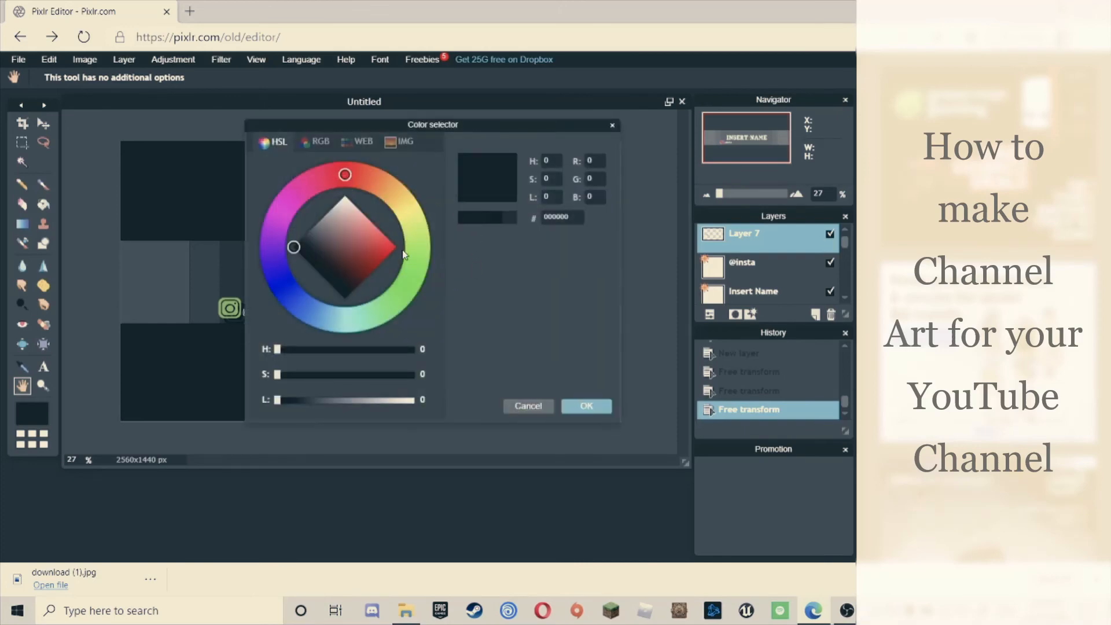
{"action": "left_click", "coordinate": [409, 272]}
{"action": "left_click_drag", "start_coordinate": [294, 248], "coordinate": [347, 262]}
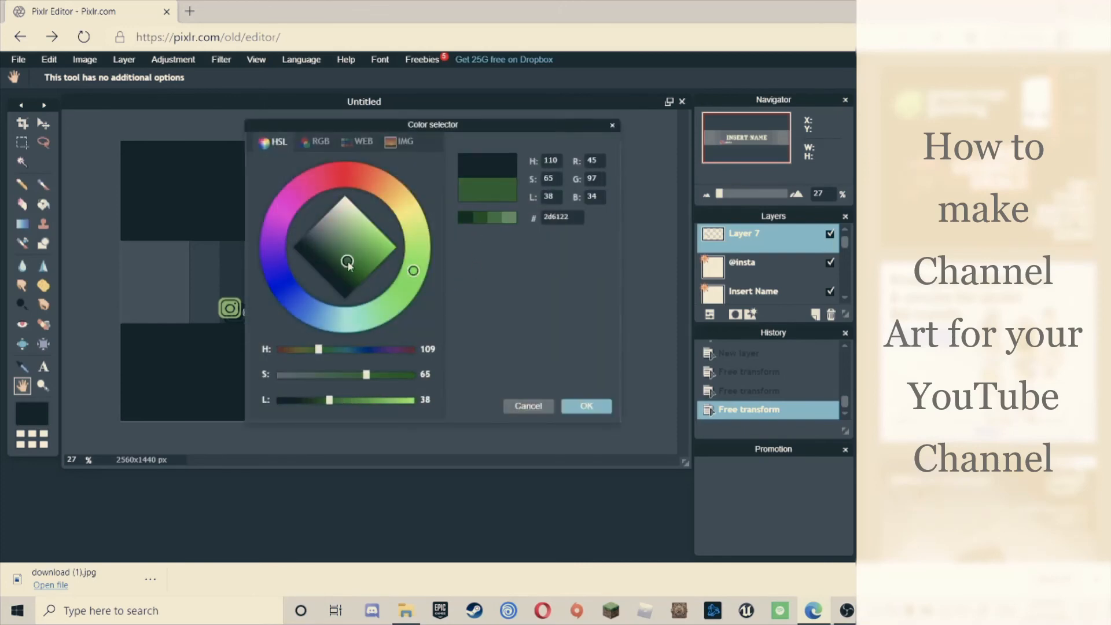
{"action": "left_click", "coordinate": [585, 406]}
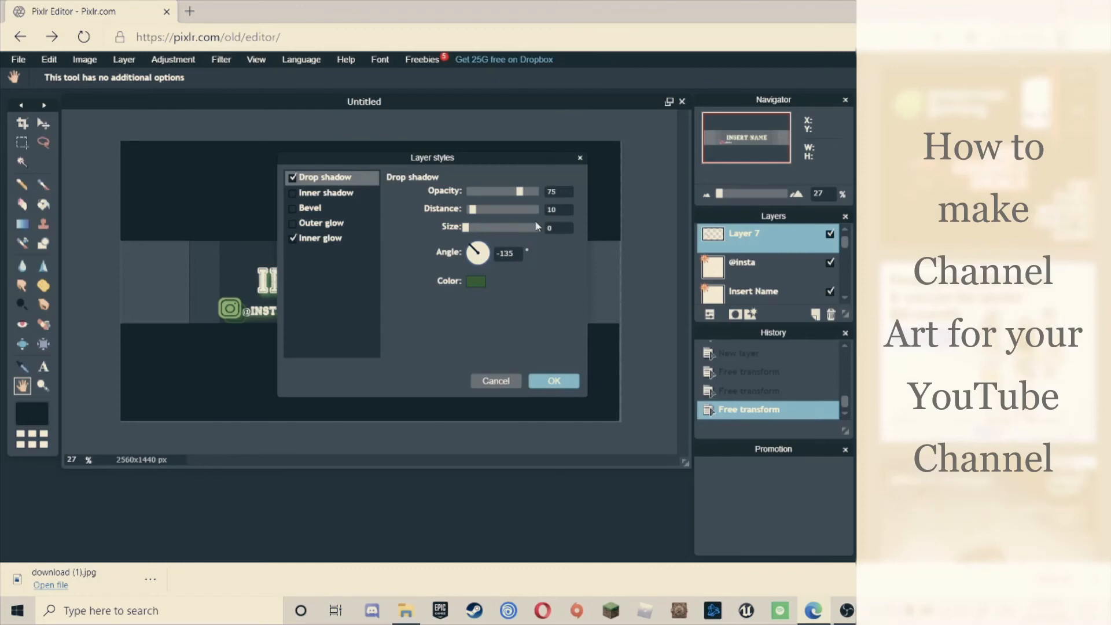
Set the logo's drop shadow distance to 5, raise its opacity to the maximum, and apply the layer styles
{"action": "key", "text": "BackSpace"}
{"action": "key", "text": "BackSpace"}
{"action": "type", "text": "5"}
{"action": "left_click_drag", "start_coordinate": [524, 197], "coordinate": [656, 226]}
{"action": "left_click", "coordinate": [549, 383]}
Open the image download (1) from the Downloads folder as a new layer
{"action": "scroll", "coordinate": [405, 375], "scroll_direction": "down", "scroll_amount": 1}
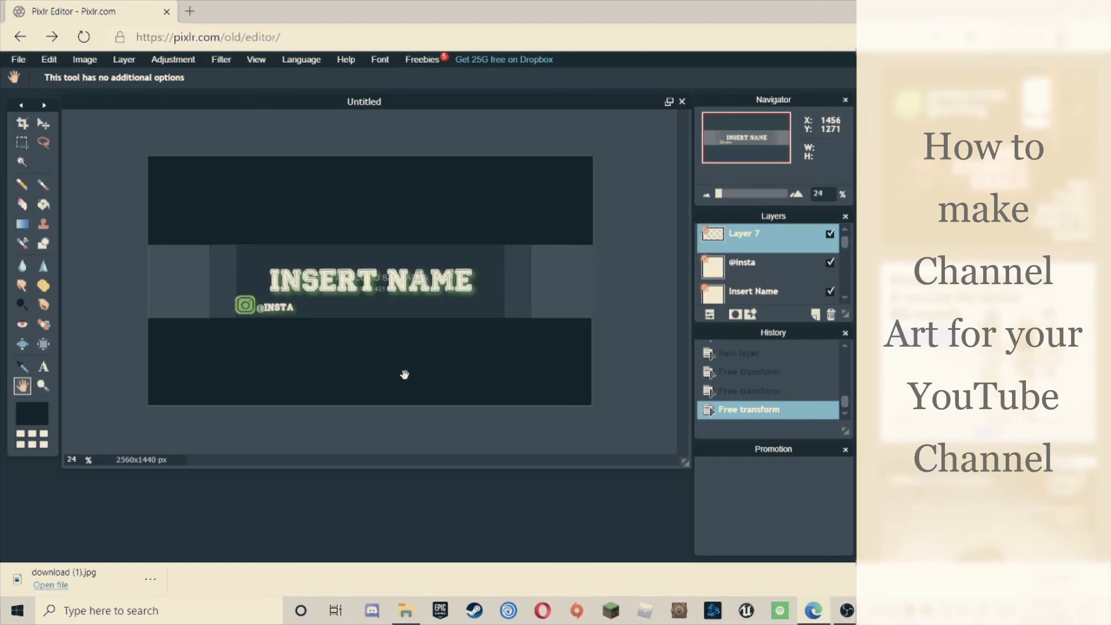
{"action": "scroll", "coordinate": [405, 374], "scroll_direction": "down", "scroll_amount": 1}
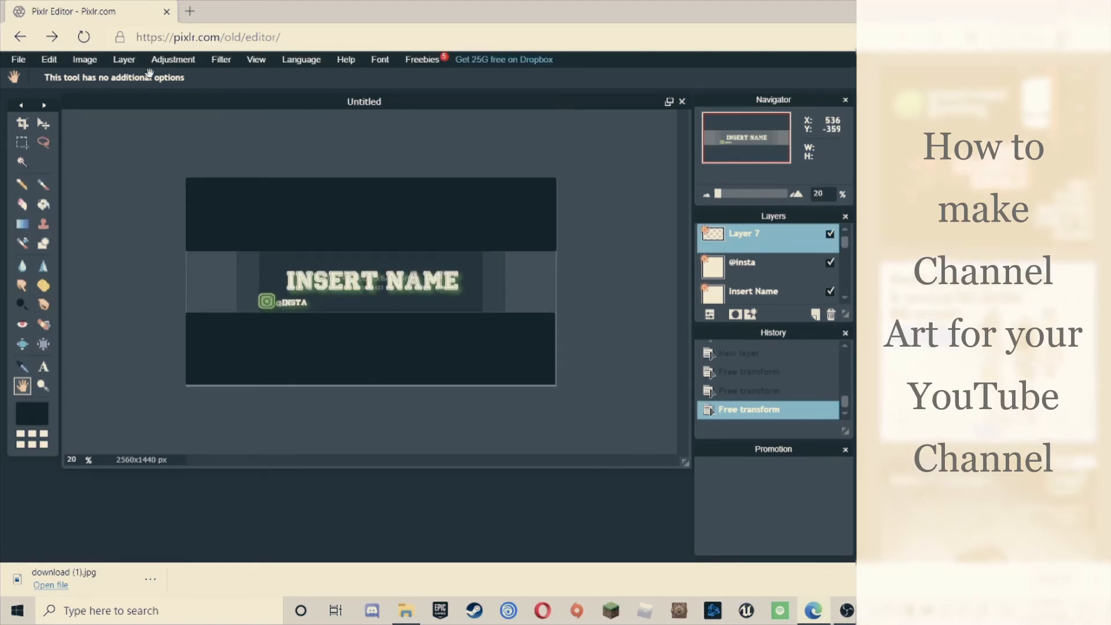
{"action": "scroll", "coordinate": [150, 73], "scroll_direction": "down", "scroll_amount": 1}
{"action": "left_click", "coordinate": [123, 60]}
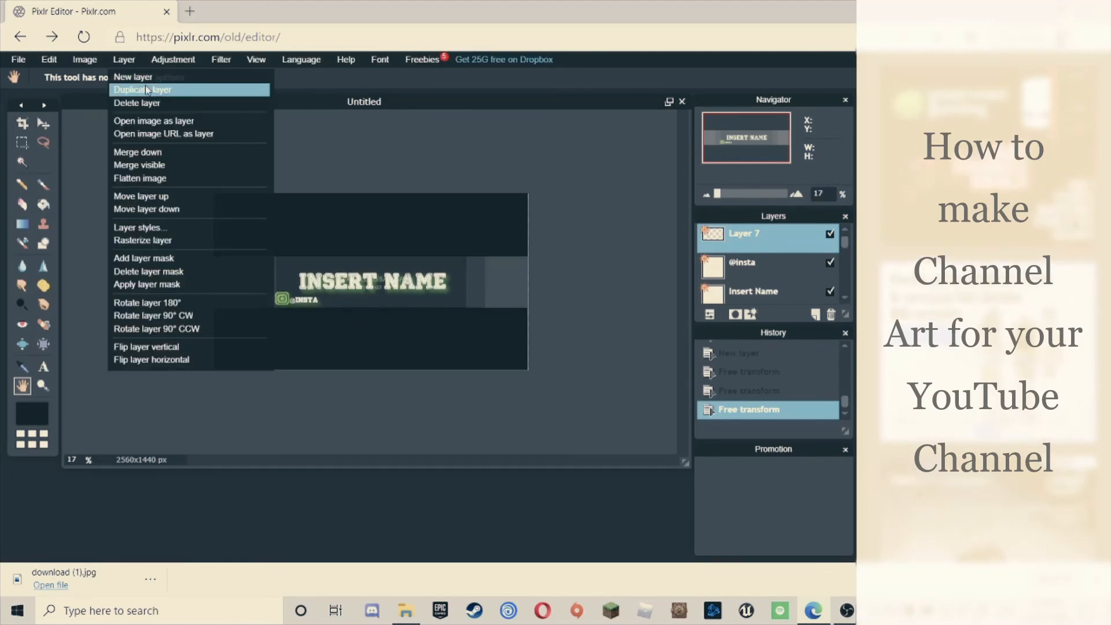
{"action": "left_click", "coordinate": [151, 123]}
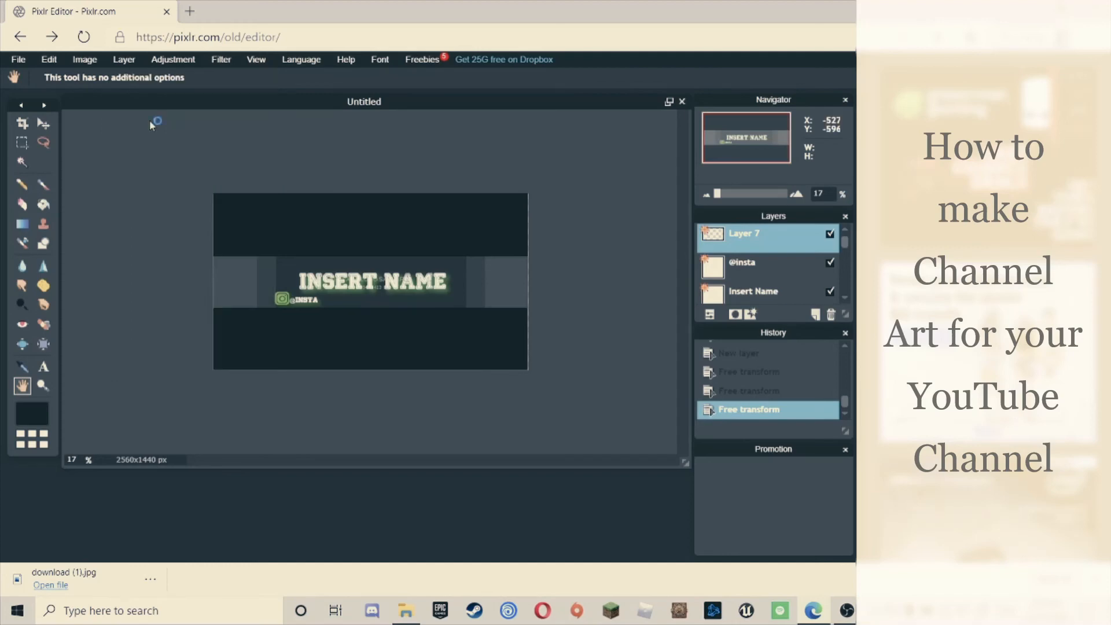
{"action": "left_click", "coordinate": [186, 126]}
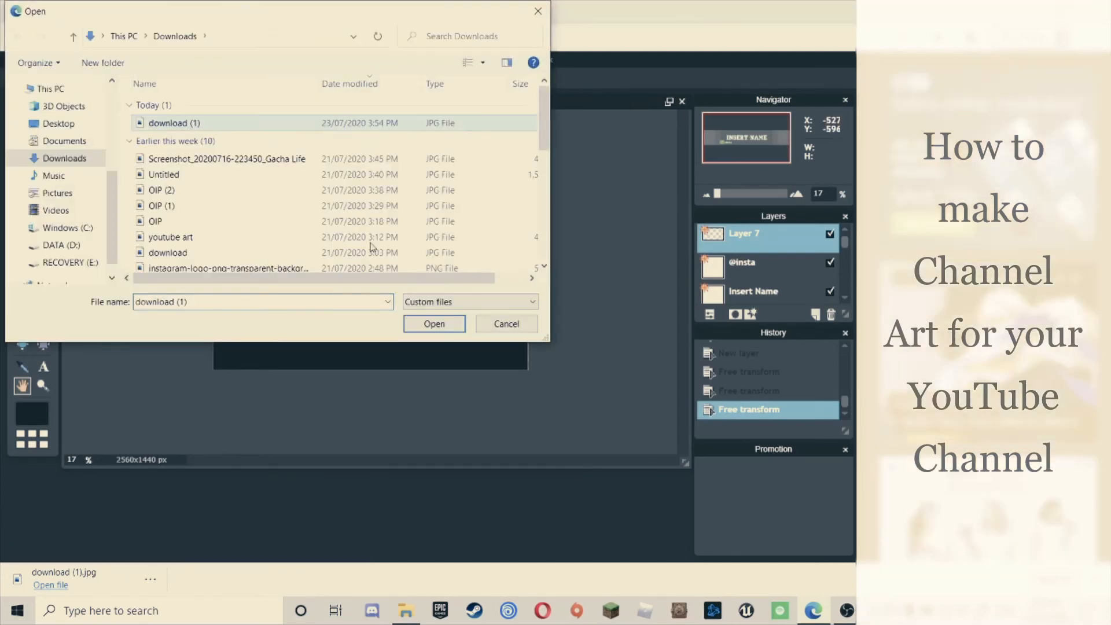
{"action": "left_click", "coordinate": [447, 328]}
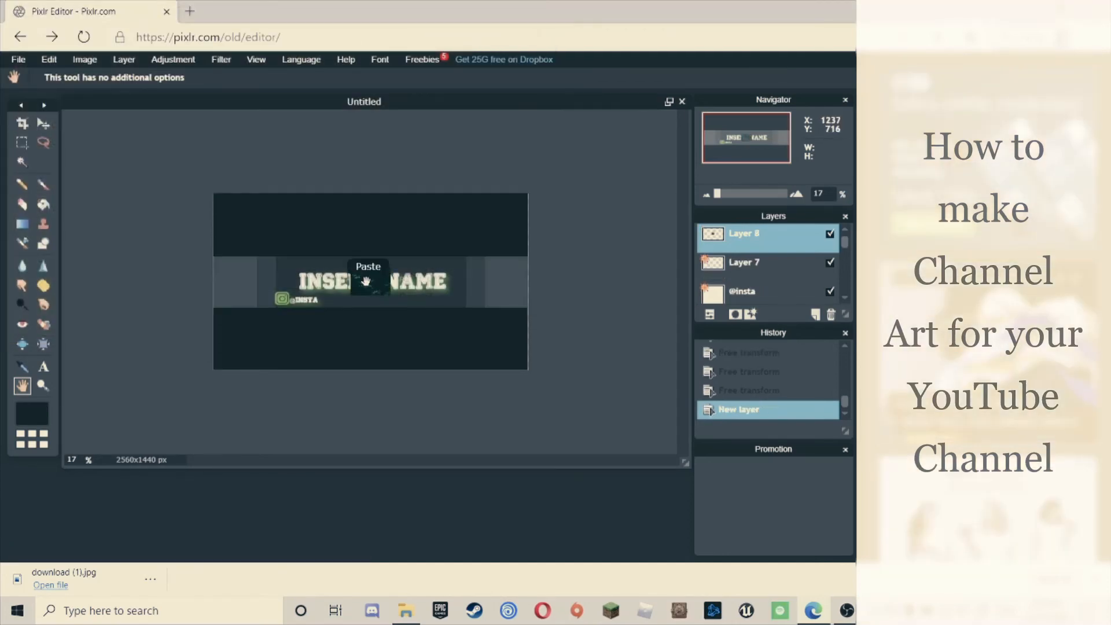
Enlarge the leaf image with Free transform until it covers the whole canvas, and apply the changes
{"action": "left_click", "coordinate": [49, 59]}
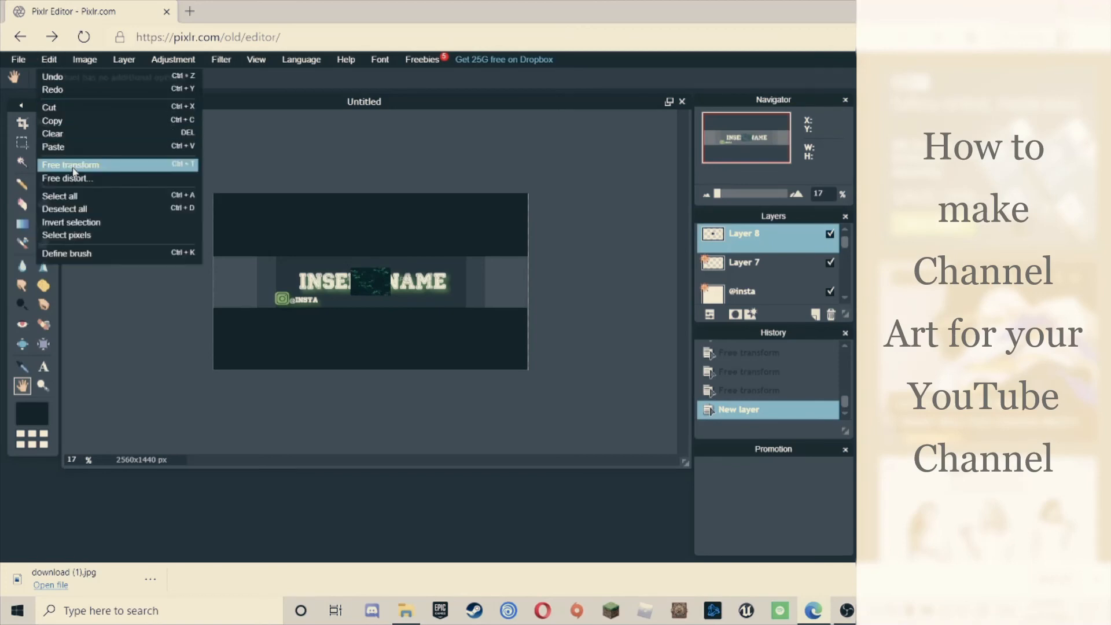
{"action": "left_click", "coordinate": [64, 165]}
{"action": "left_click_drag", "start_coordinate": [391, 297], "coordinate": [563, 378]}
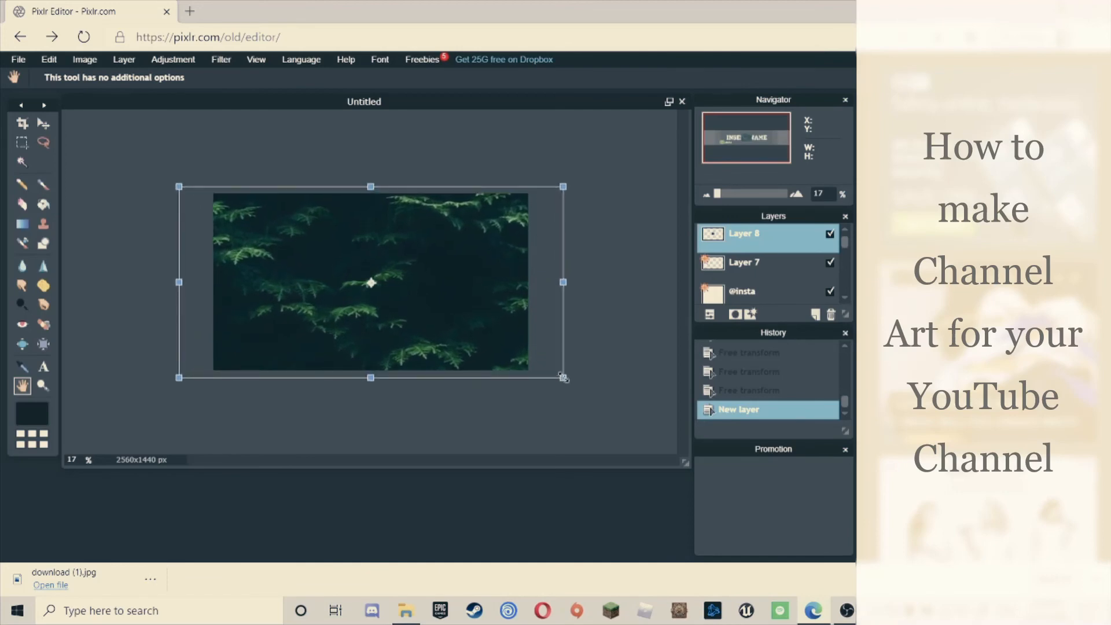
{"action": "left_click", "coordinate": [635, 271]}
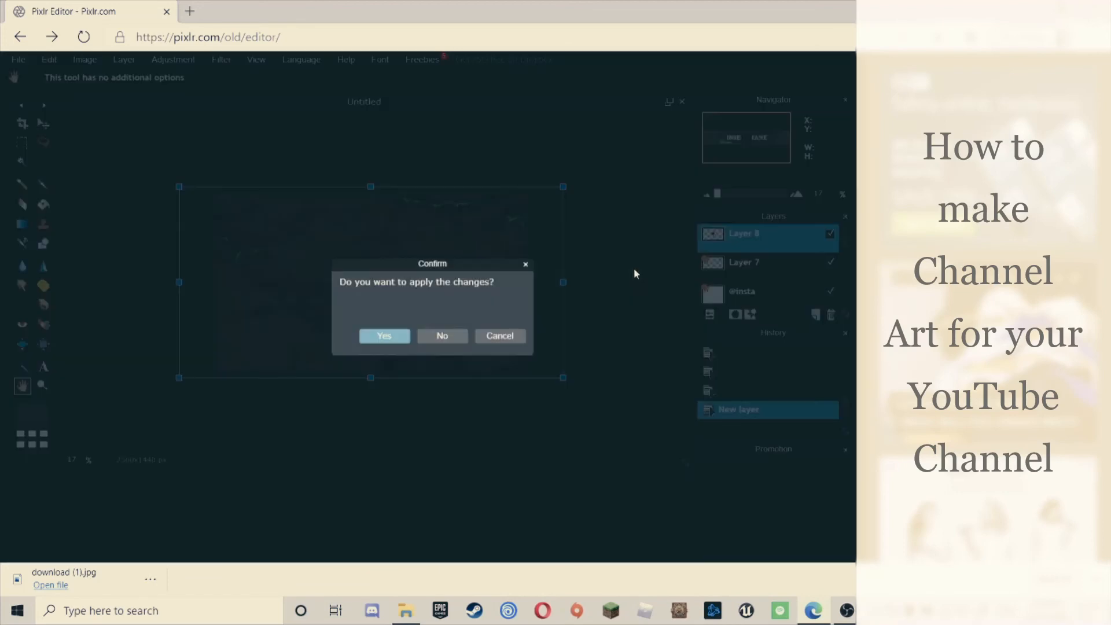
{"action": "left_click", "coordinate": [393, 340]}
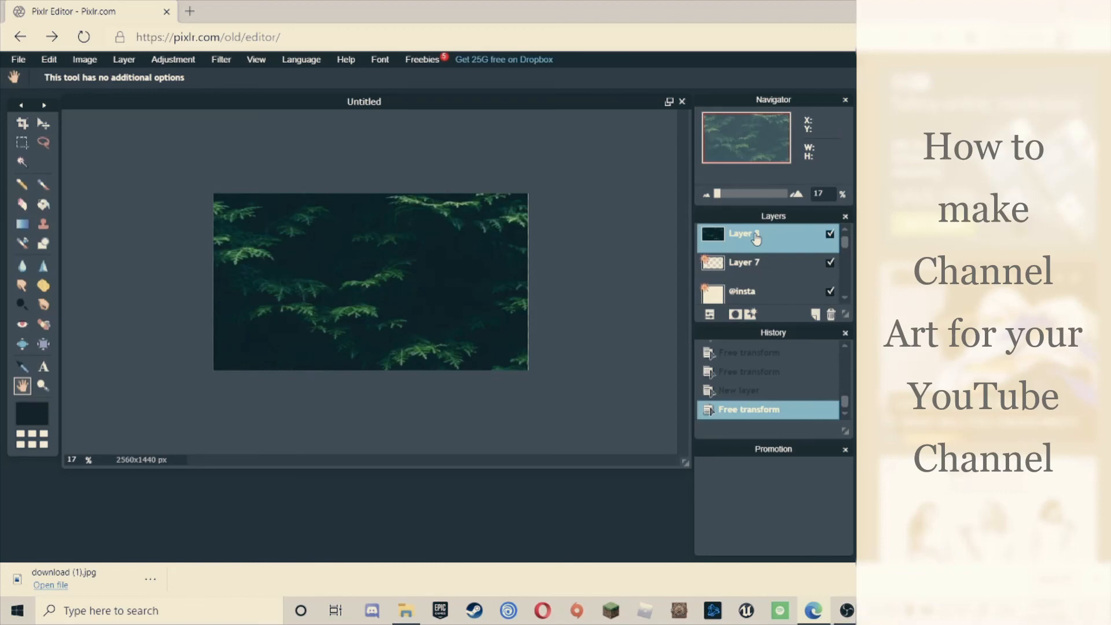
Move the leaf image layer down the layer order to between Layer 2 and Layer 1
{"action": "scroll", "coordinate": [755, 267], "scroll_direction": "down", "scroll_amount": 2}
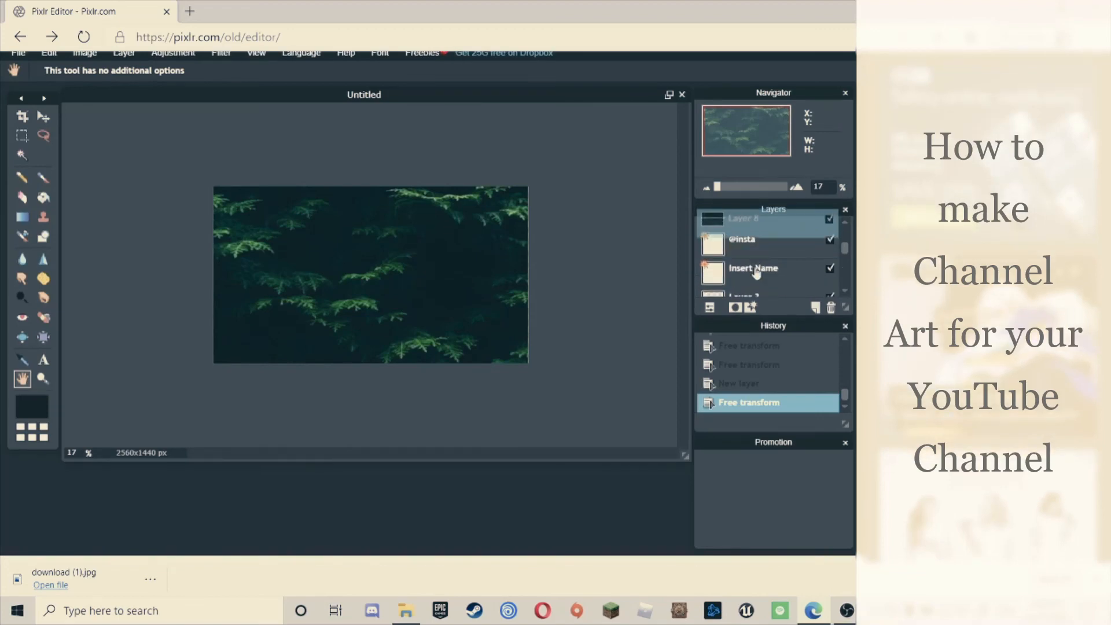
{"action": "scroll", "coordinate": [755, 271], "scroll_direction": "down", "scroll_amount": 2}
{"action": "scroll", "coordinate": [754, 270], "scroll_direction": "down", "scroll_amount": 3}
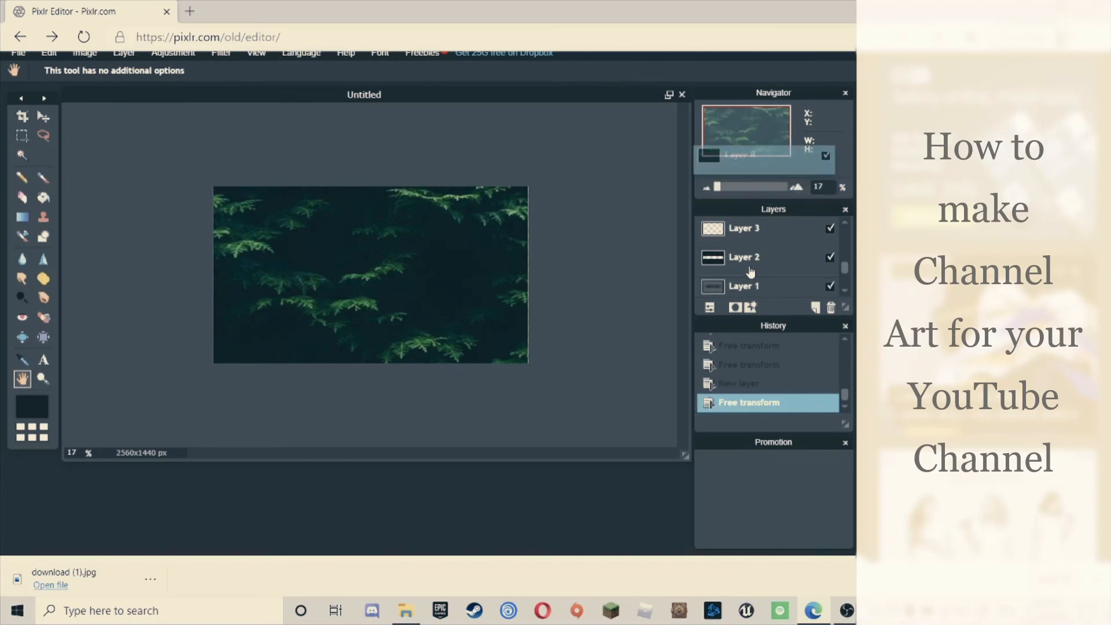
{"action": "left_click_drag", "start_coordinate": [751, 272], "coordinate": [752, 284]}
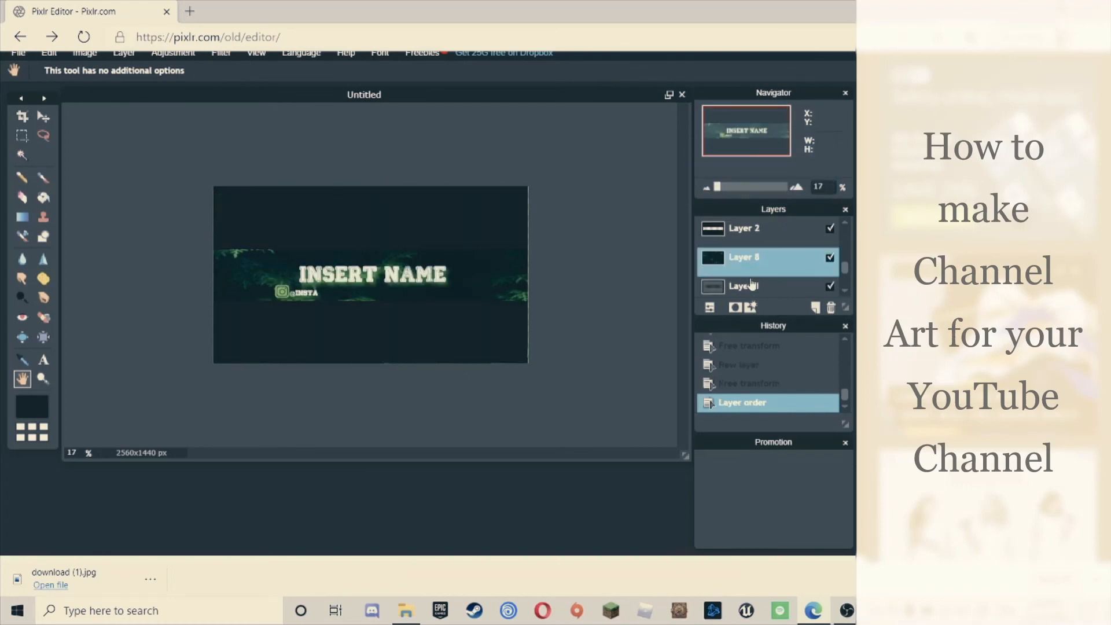
{"action": "scroll", "coordinate": [595, 288], "scroll_direction": "up", "scroll_amount": 2}
{"action": "scroll", "coordinate": [595, 296], "scroll_direction": "down", "scroll_amount": 4}
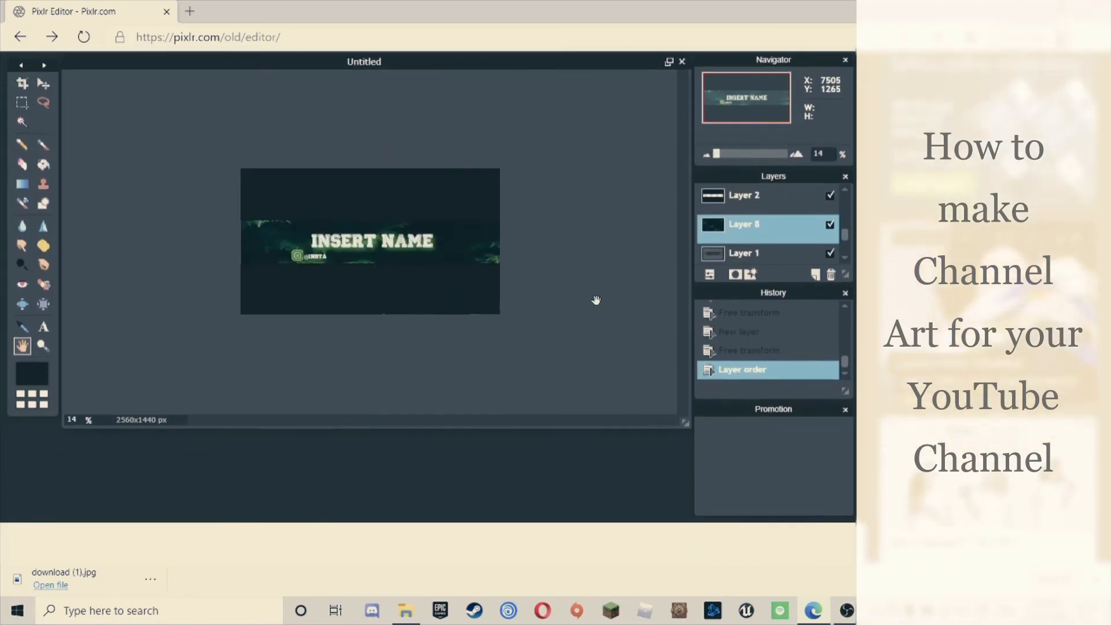
{"action": "scroll", "coordinate": [579, 256], "scroll_direction": "down", "scroll_amount": 1}
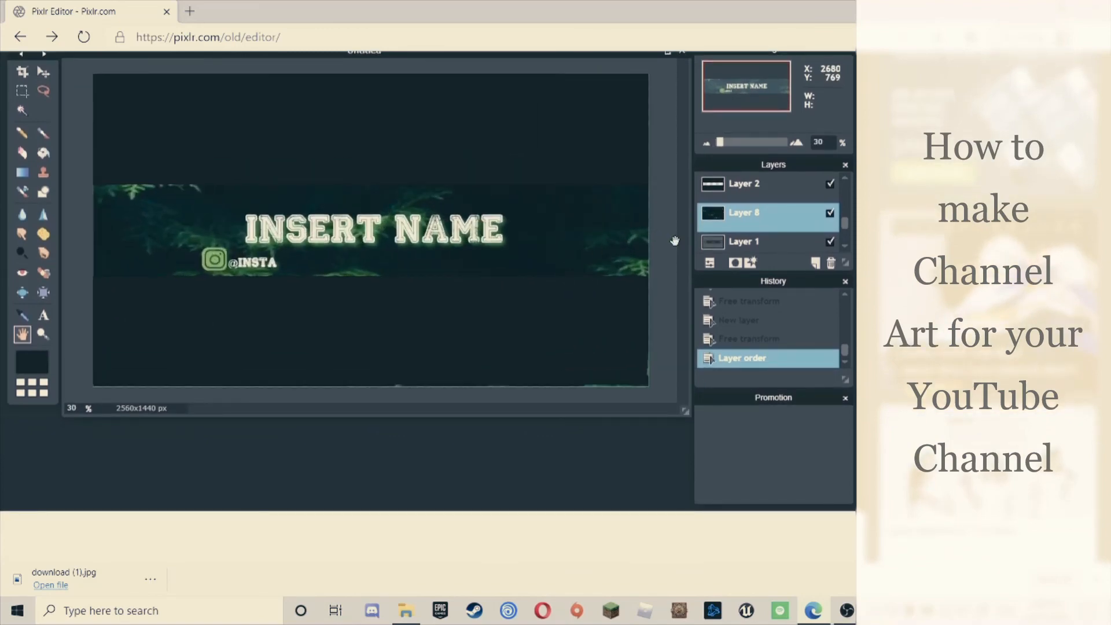
{"action": "scroll", "coordinate": [675, 240], "scroll_direction": "up", "scroll_amount": 1}
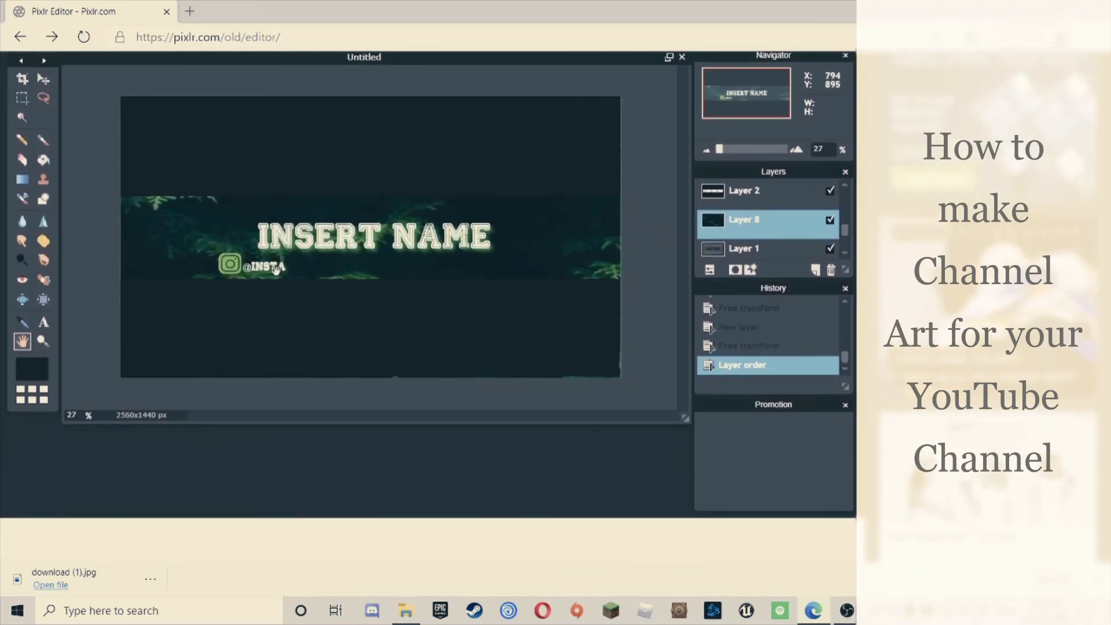
{"action": "scroll", "coordinate": [798, 226], "scroll_direction": "up", "scroll_amount": 3}
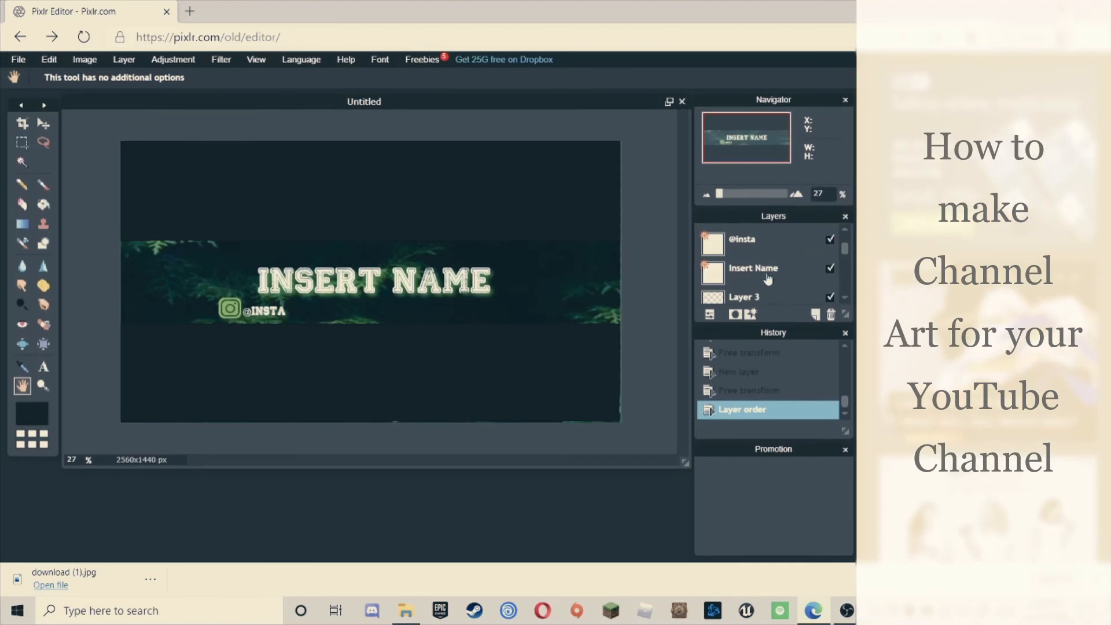
{"action": "left_click", "coordinate": [766, 270]}
{"action": "left_click", "coordinate": [759, 242]}
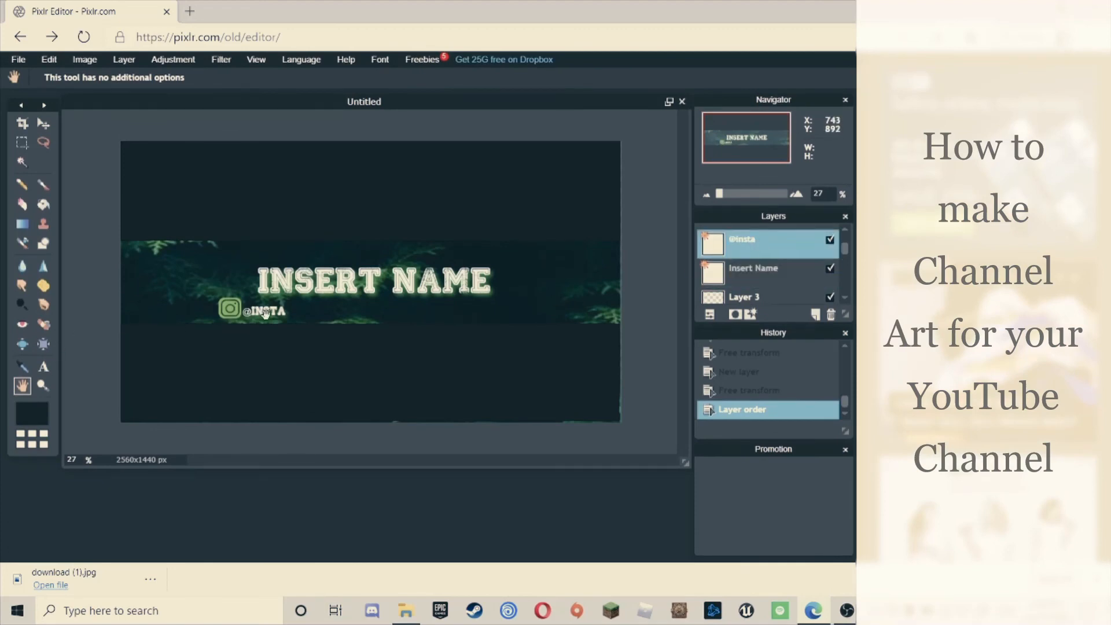
{"action": "left_click", "coordinate": [49, 59]}
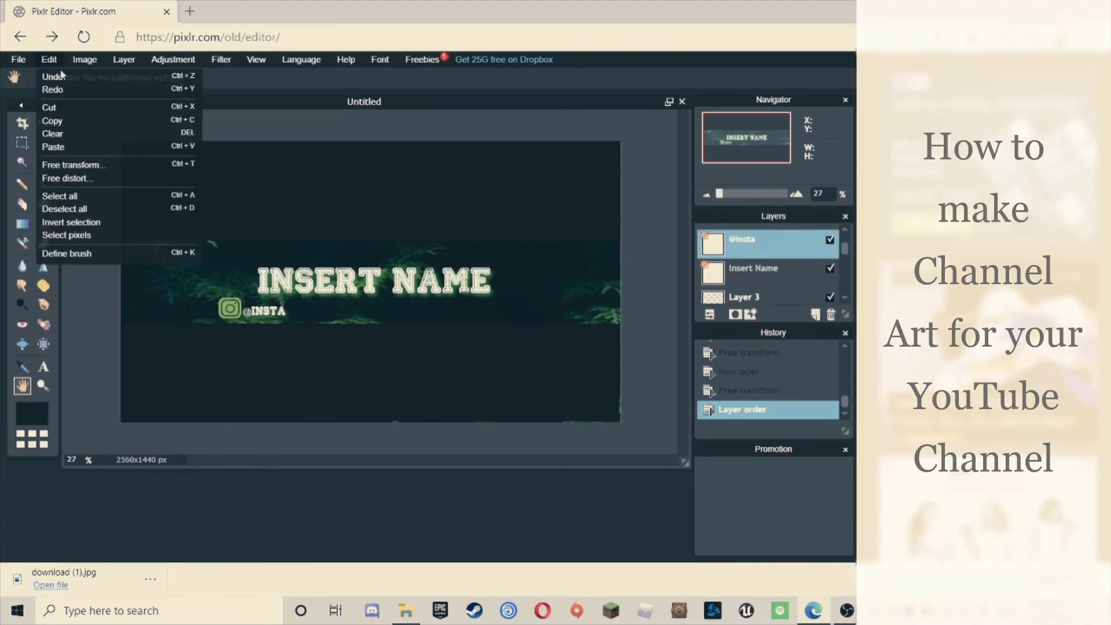
{"action": "left_click", "coordinate": [91, 166]}
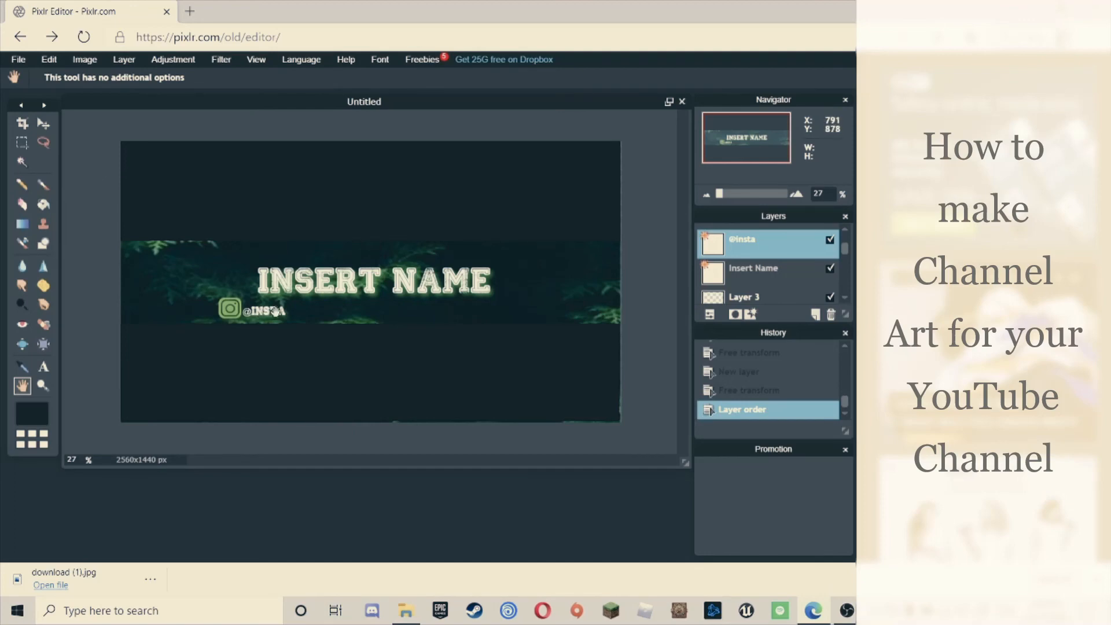
{"action": "left_click", "coordinate": [45, 346]}
{"action": "left_click", "coordinate": [44, 366]}
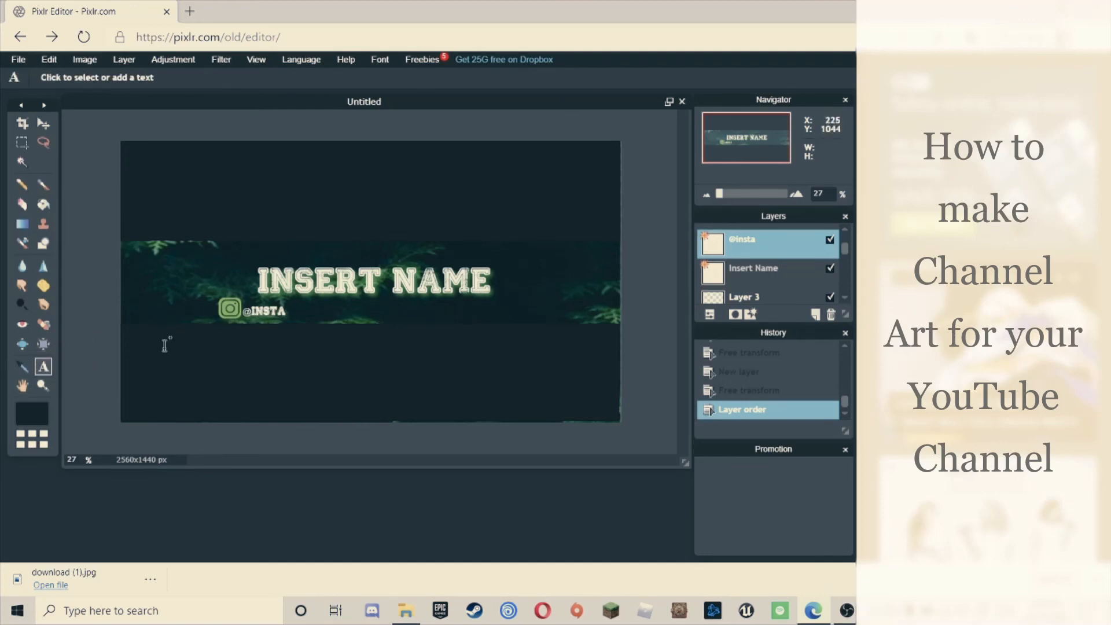
{"action": "left_click", "coordinate": [273, 306]}
{"action": "left_click_drag", "start_coordinate": [272, 306], "coordinate": [275, 312]}
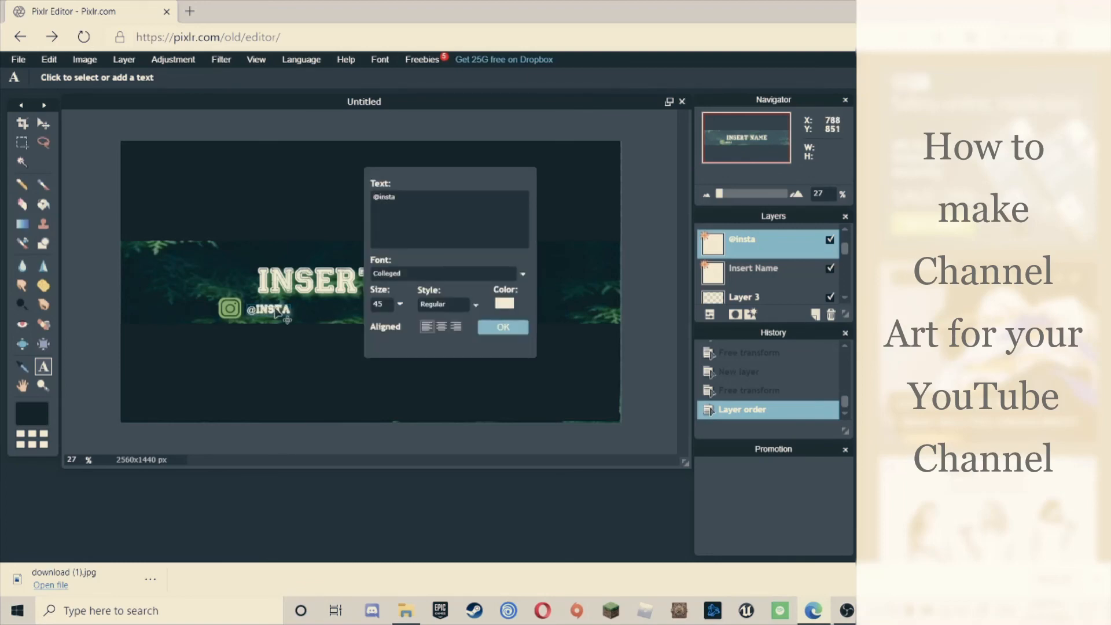
{"action": "left_click", "coordinate": [519, 328]}
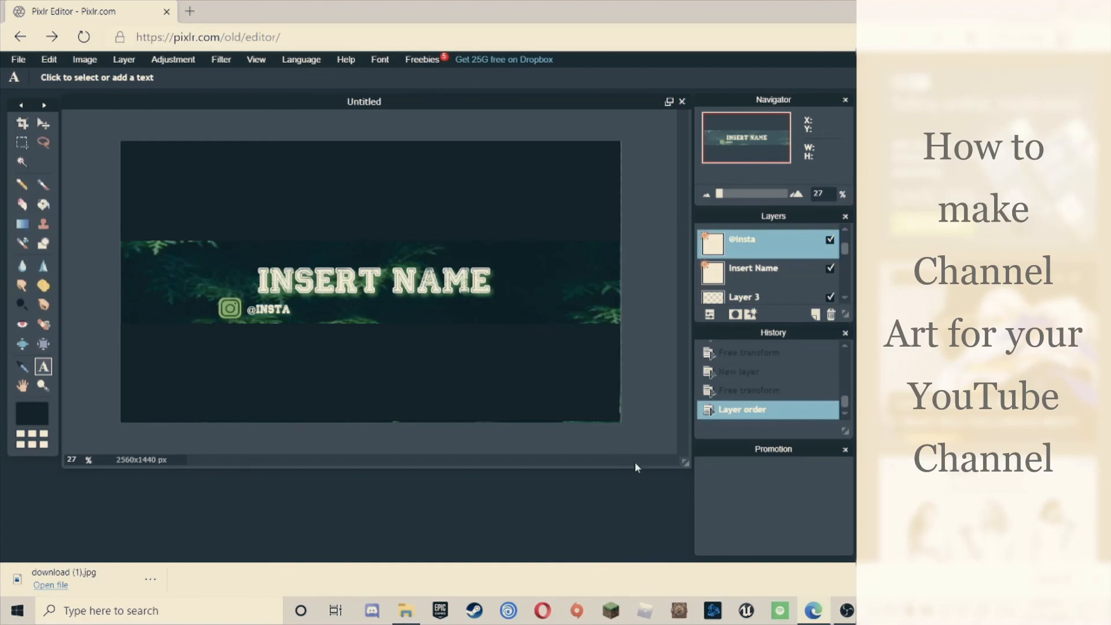